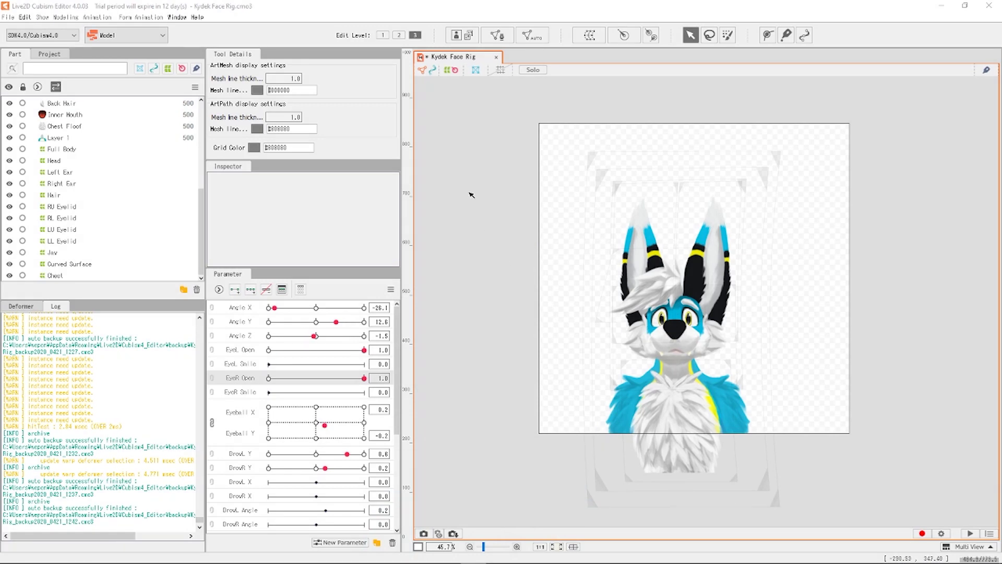
# Step: Save the Kydek Face Rig model from the File menu and scroll through the Part list
pyautogui.click(5, 19)
pyautogui.click(43, 106)
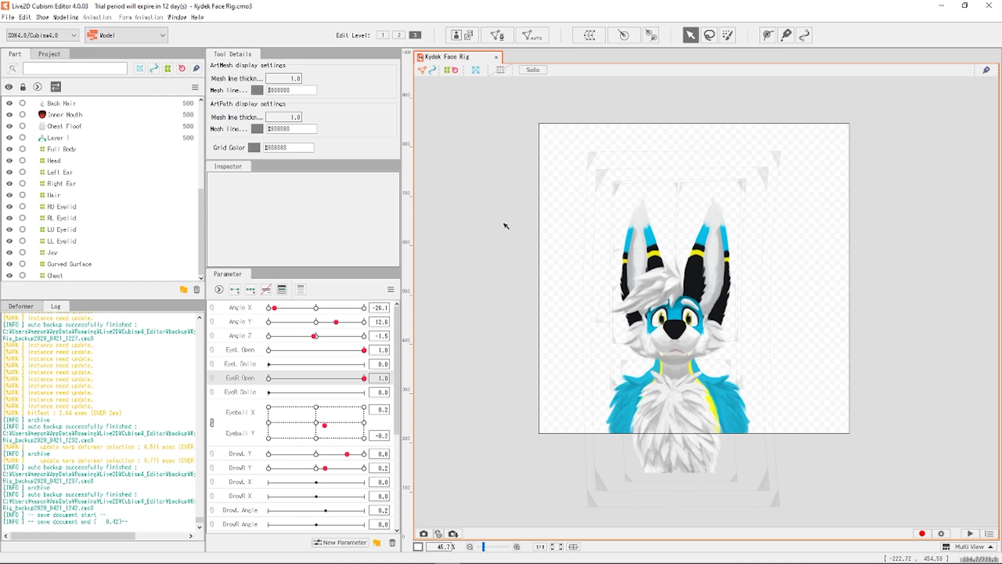
pyautogui.scroll(3, 91, 172)
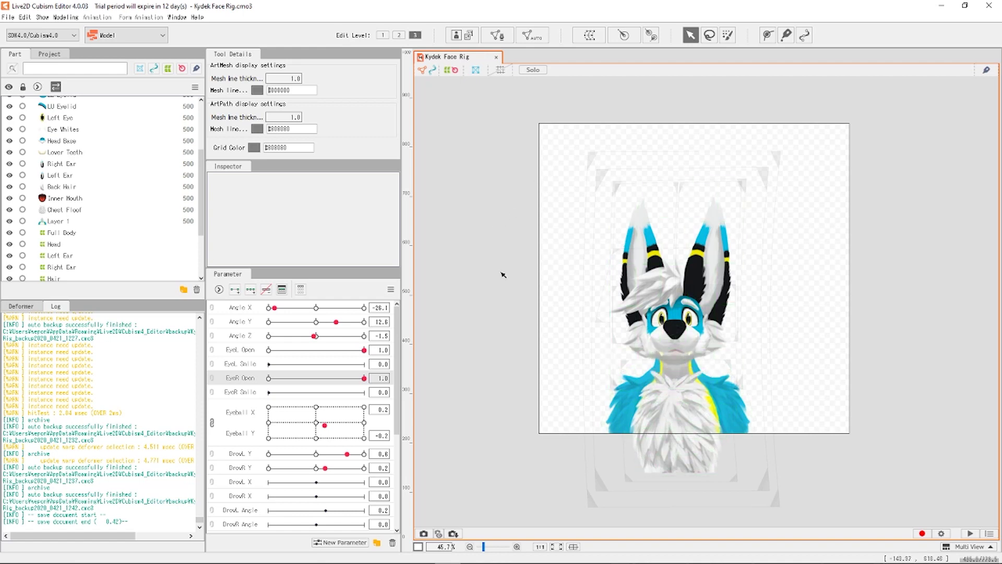
pyautogui.scroll(3, 502, 259)
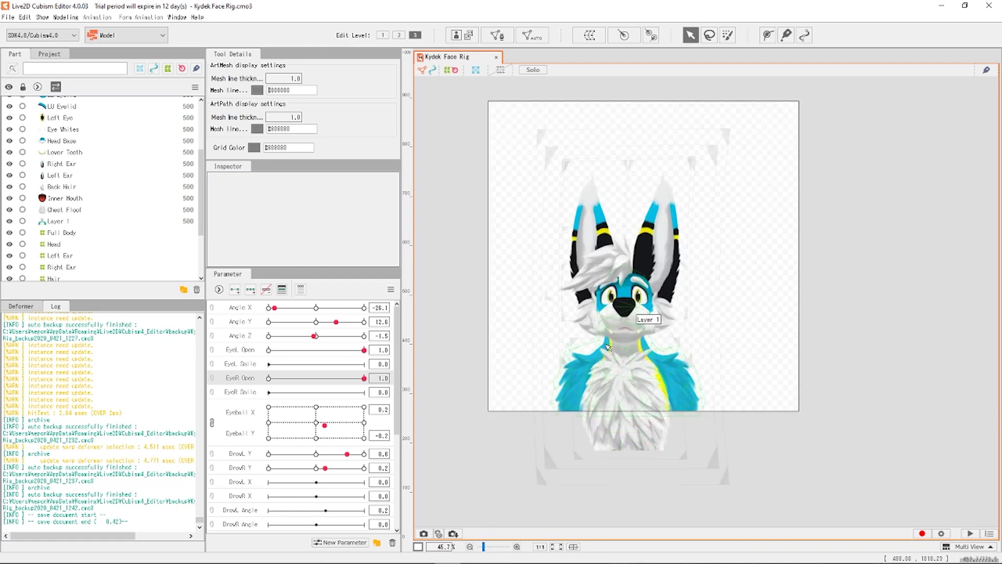
pyautogui.scroll(-5, 561, 230)
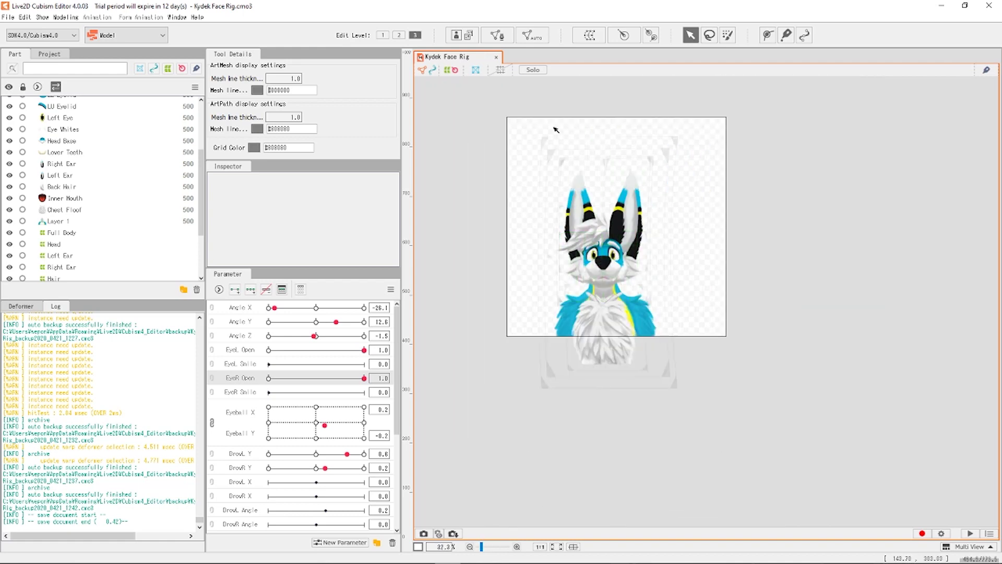
pyautogui.scroll(3, 552, 189)
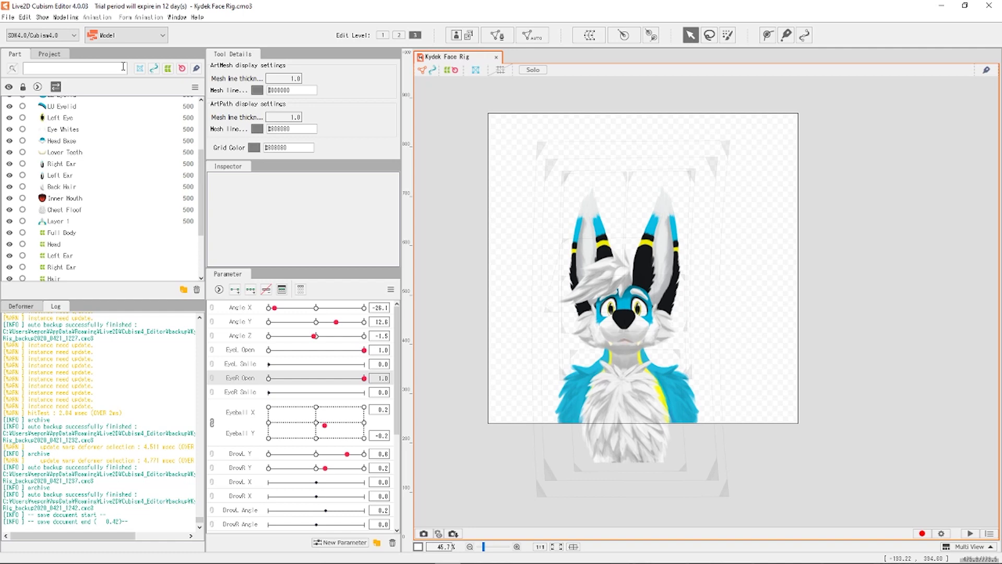
# Step: Set the moc3 export to SDK 4.0/Cubism4.0 with Export Guide Image on and SDK export type
pyautogui.click(8, 18)
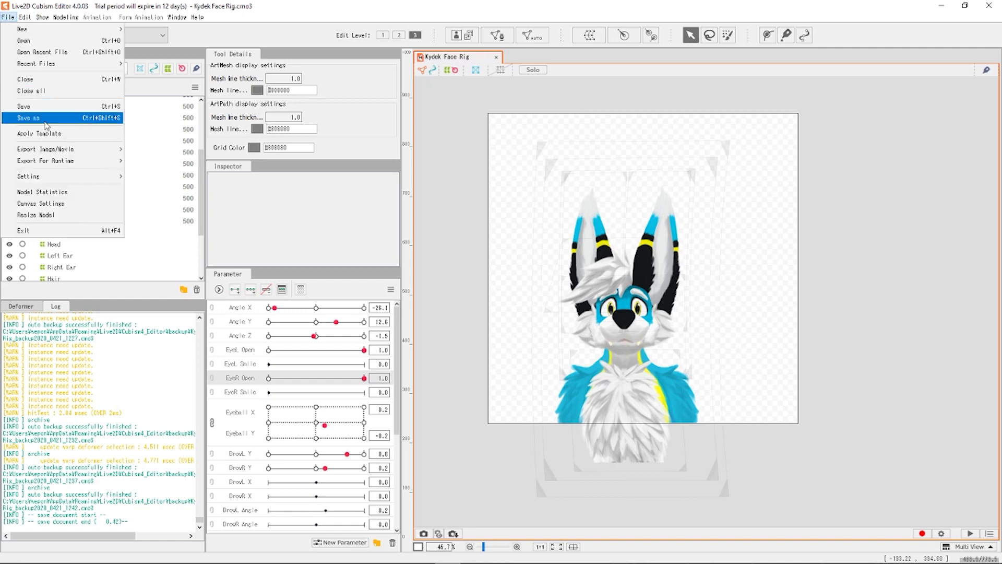
pyautogui.moveTo(62, 153)
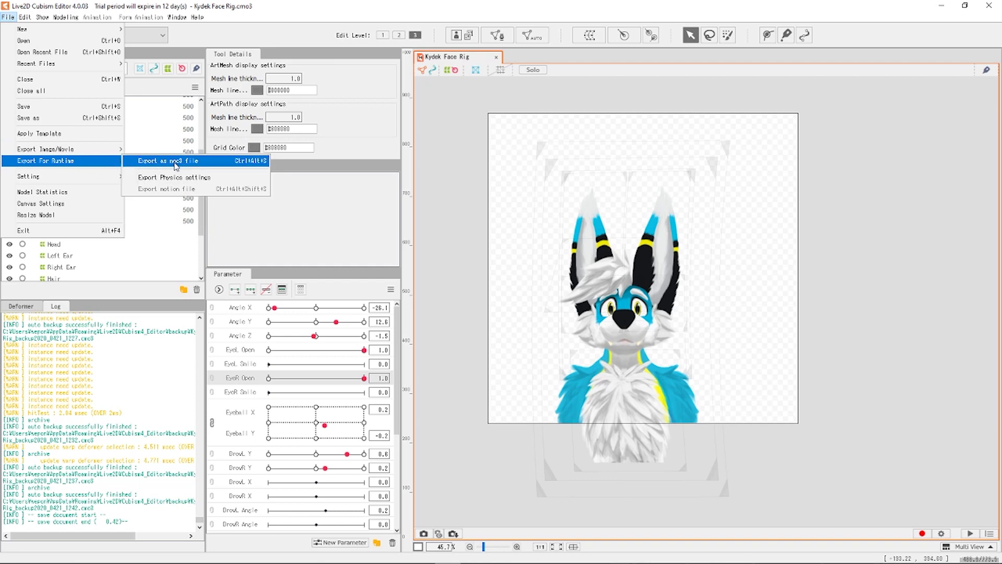
pyautogui.click(176, 162)
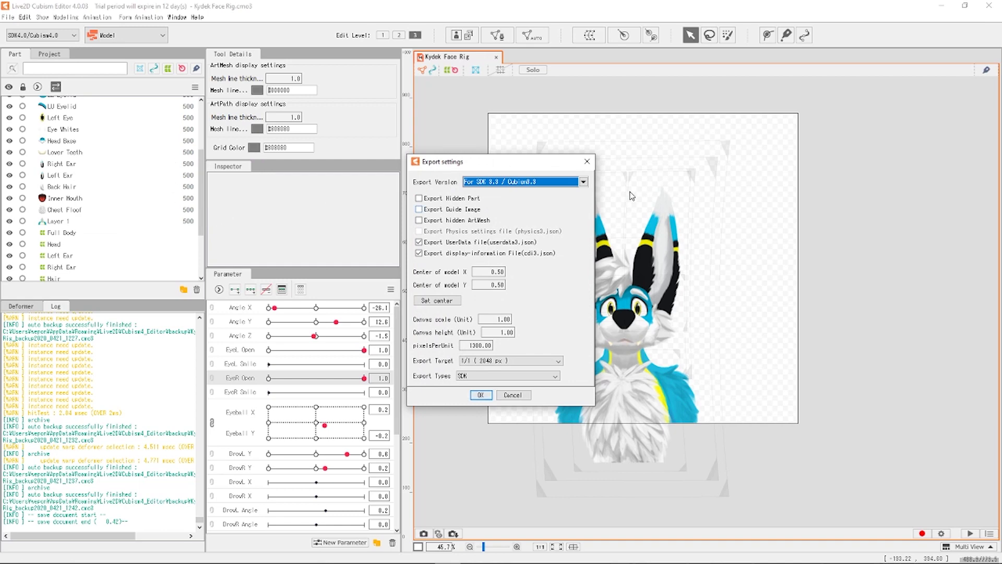
pyautogui.click(583, 181)
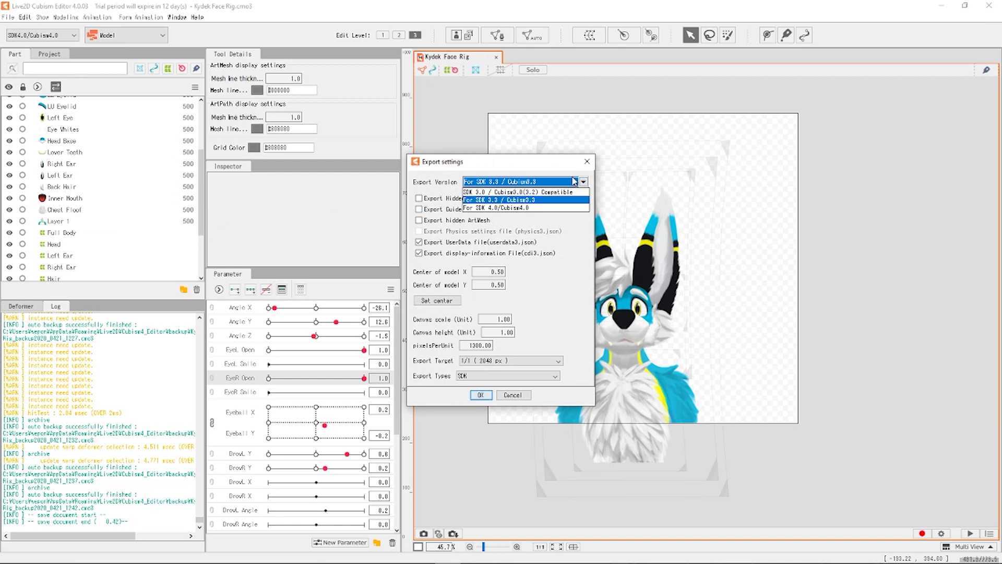
pyautogui.click(540, 208)
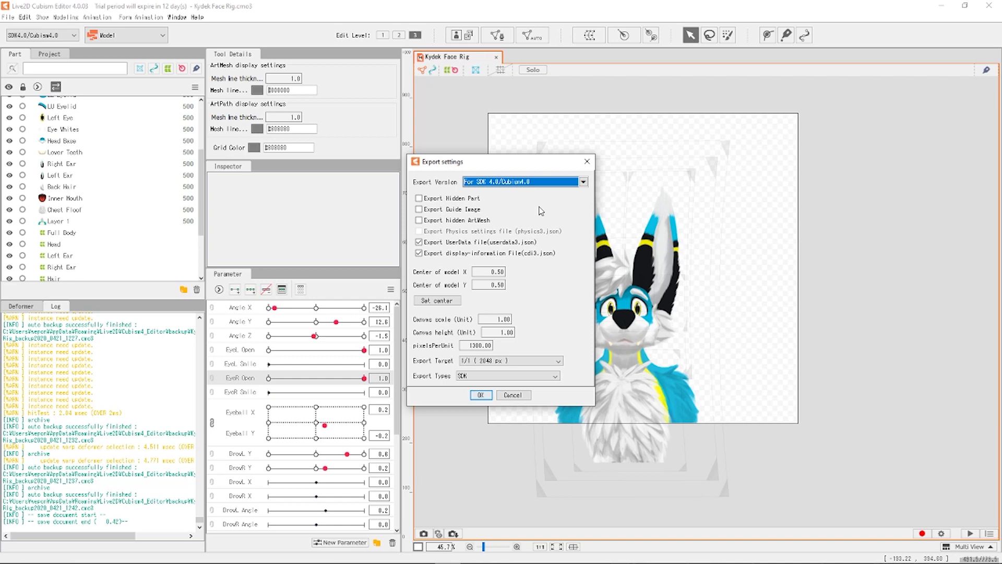
pyautogui.click(546, 209)
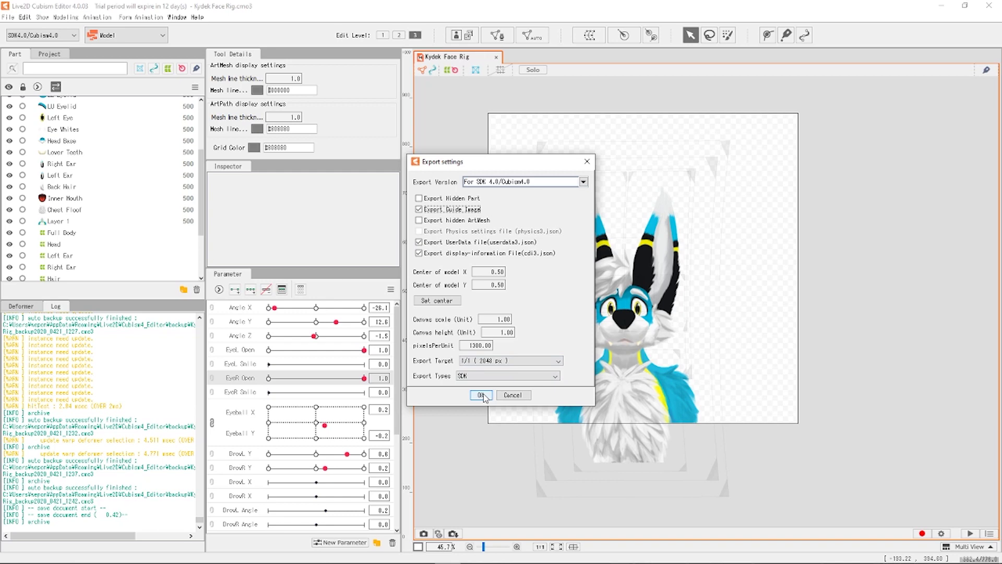
pyautogui.click(506, 376)
pyautogui.click(501, 386)
# Step: Confirm the export settings and browse to the D:\Kydek Face Rig folder
pyautogui.click(482, 397)
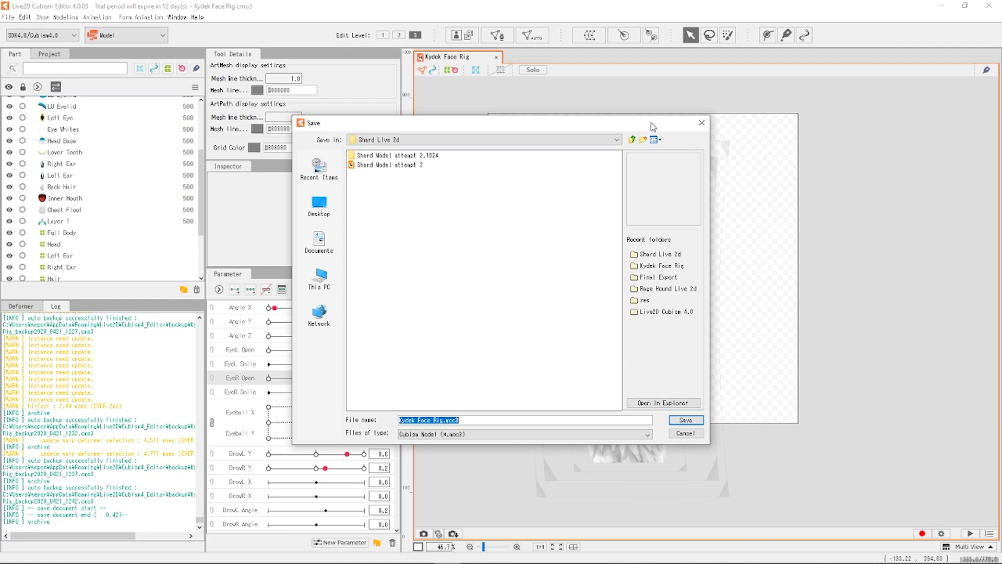
pyautogui.click(632, 139)
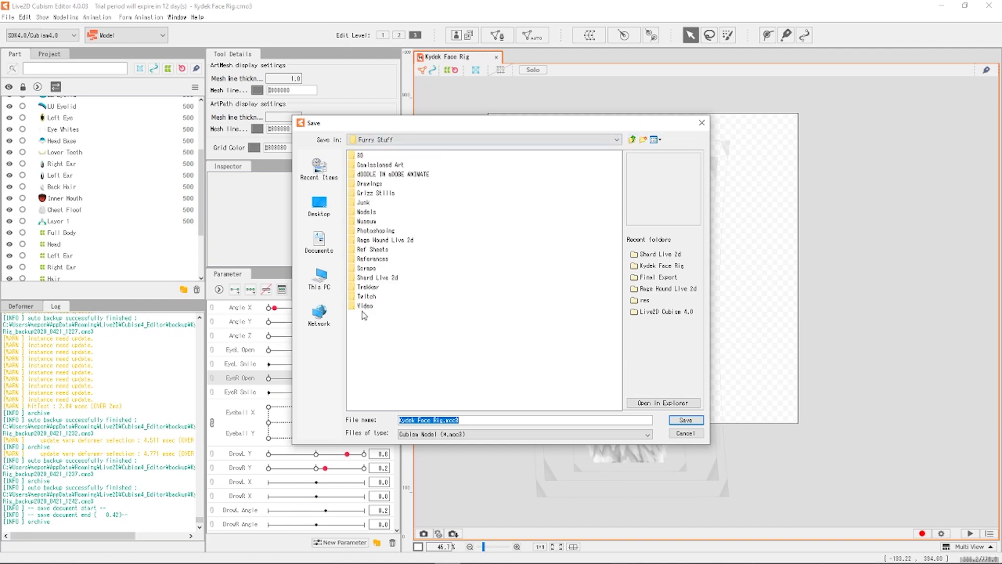
pyautogui.click(632, 139)
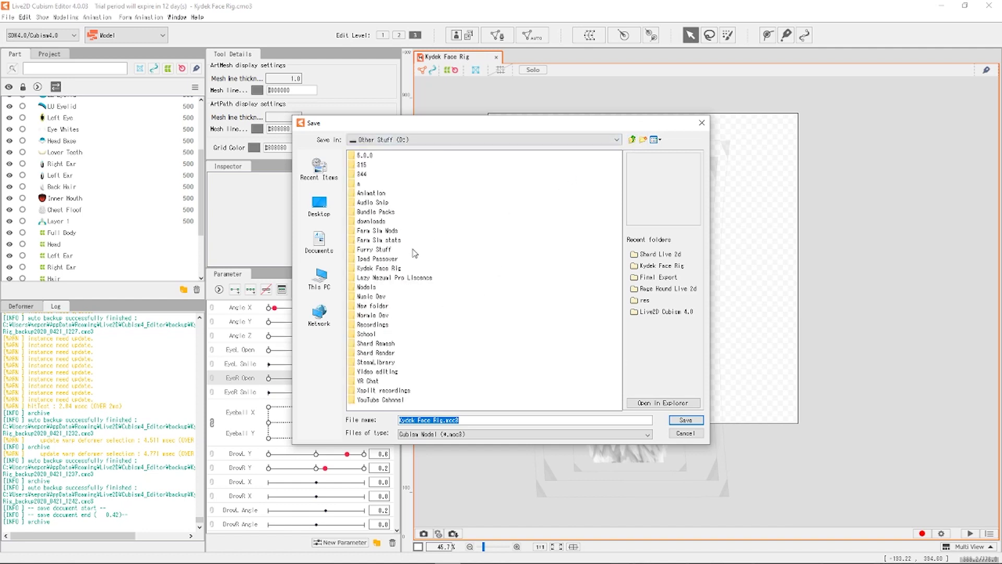
pyautogui.doubleClick(385, 268)
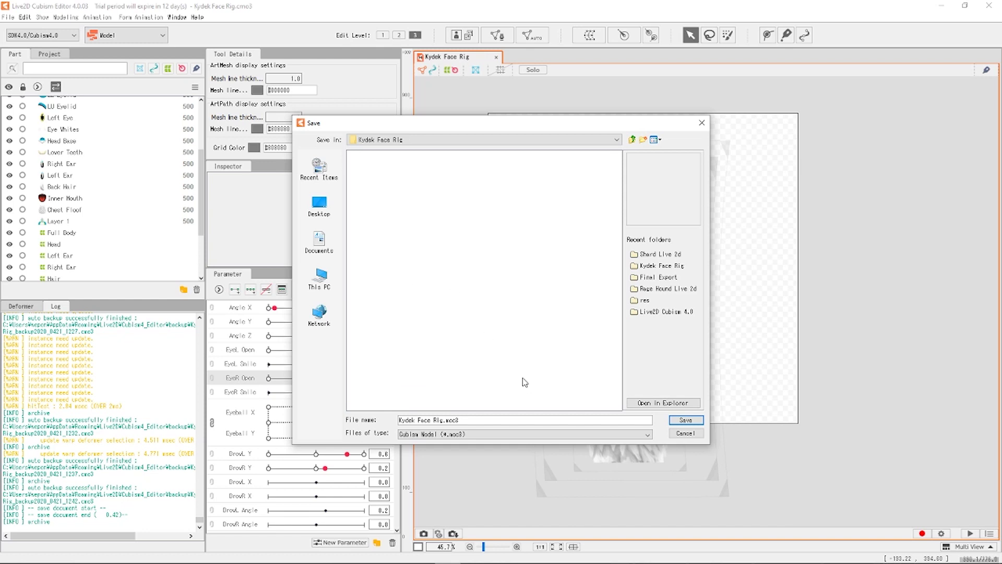
# Step: Create a 'Kydeks Export' folder and save Kydek Face Rig.moc3 into it
pyautogui.click(643, 140)
pyautogui.press('BackSpace')
pyautogui.write('Kydeks Export')
pyautogui.press('Return')
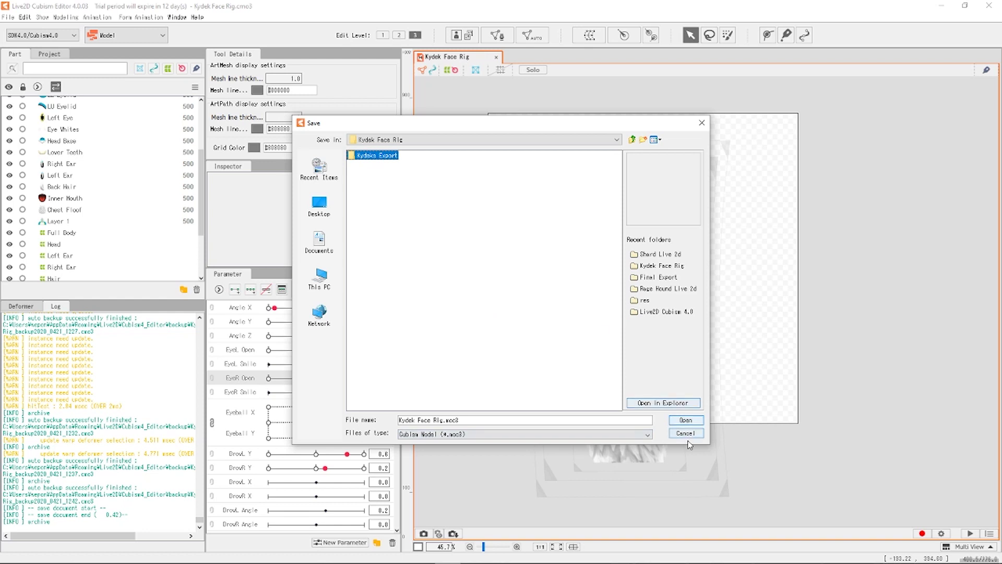
pyautogui.click(686, 419)
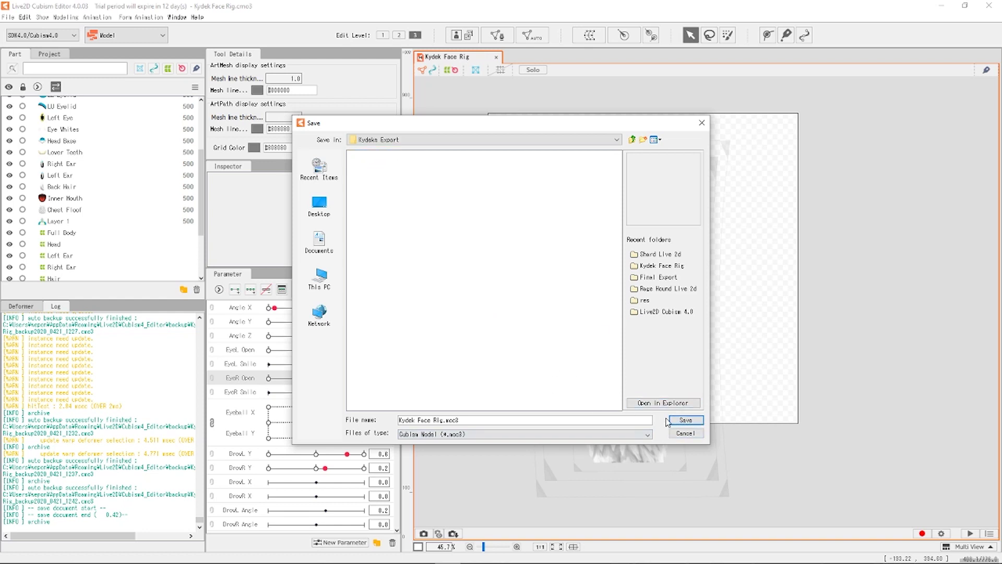
pyautogui.click(685, 419)
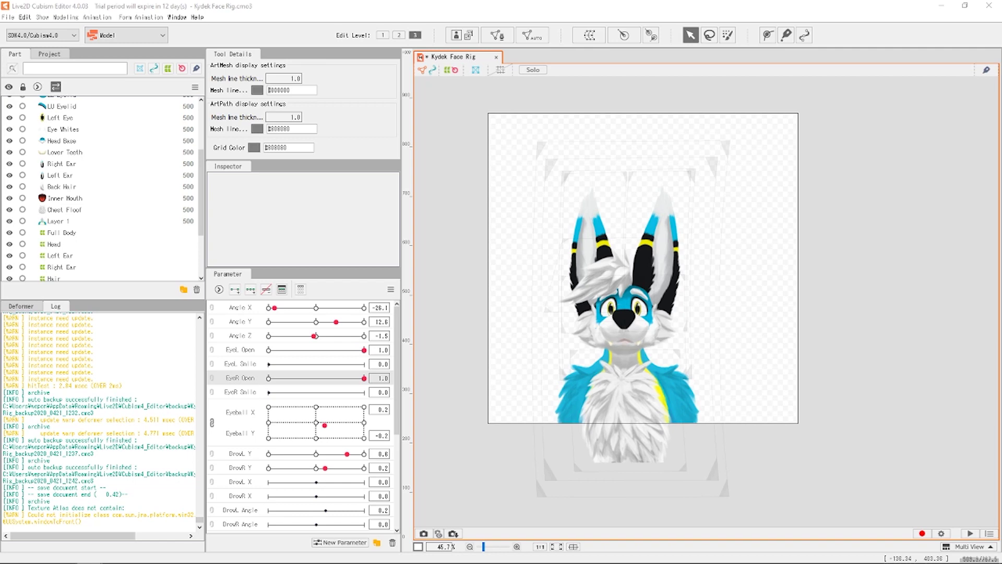
# Step: Reposition the Kydeks Export window and review the four exported items
pyautogui.moveTo(592, 99); pyautogui.dragTo(469, 110)
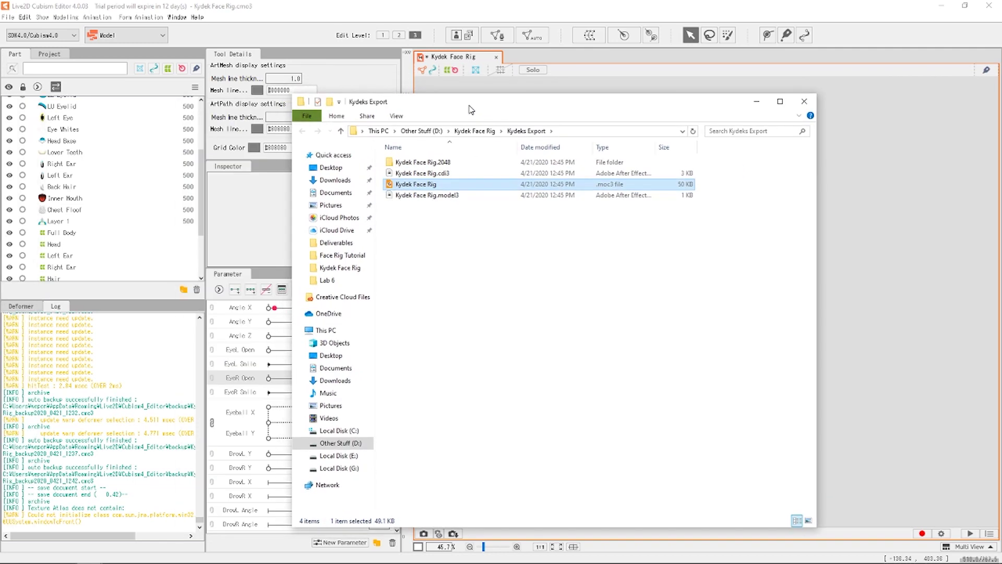
pyautogui.click(523, 286)
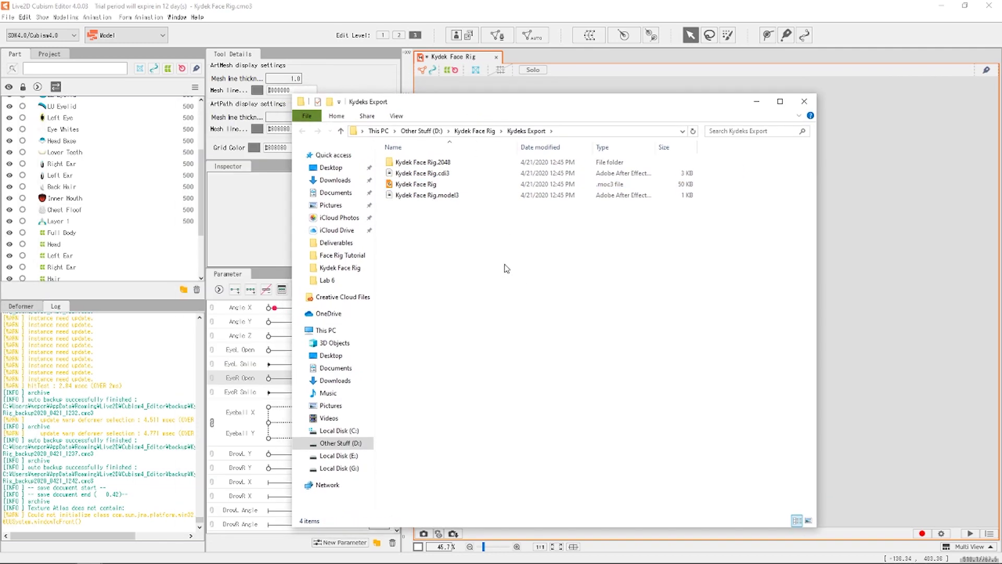
pyautogui.moveTo(442, 262); pyautogui.dragTo(398, 160)
pyautogui.click(537, 295)
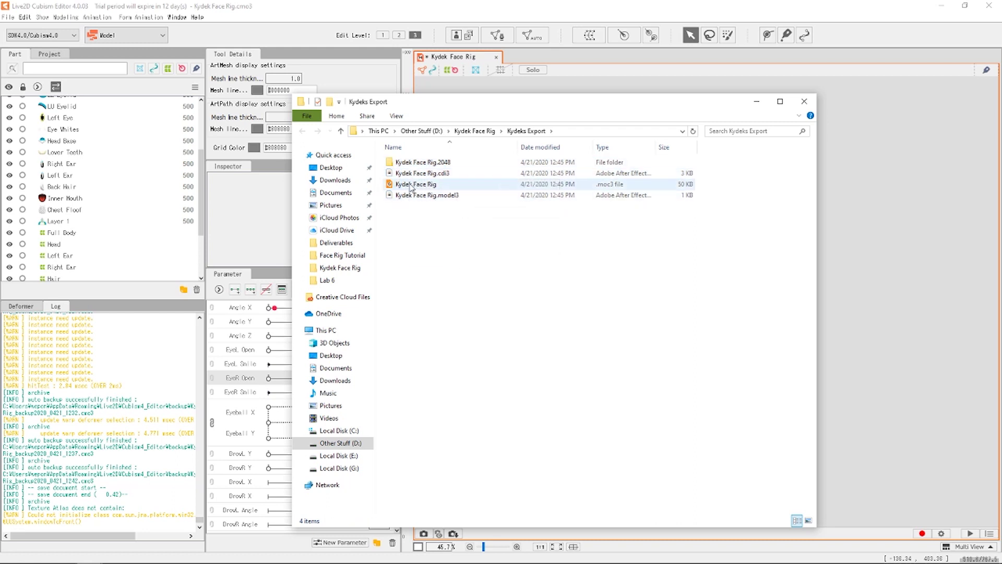
# Step: Preview texture_00 inside Kydek Face Rig.2048, then return to Kydeks Export
pyautogui.doubleClick(410, 163)
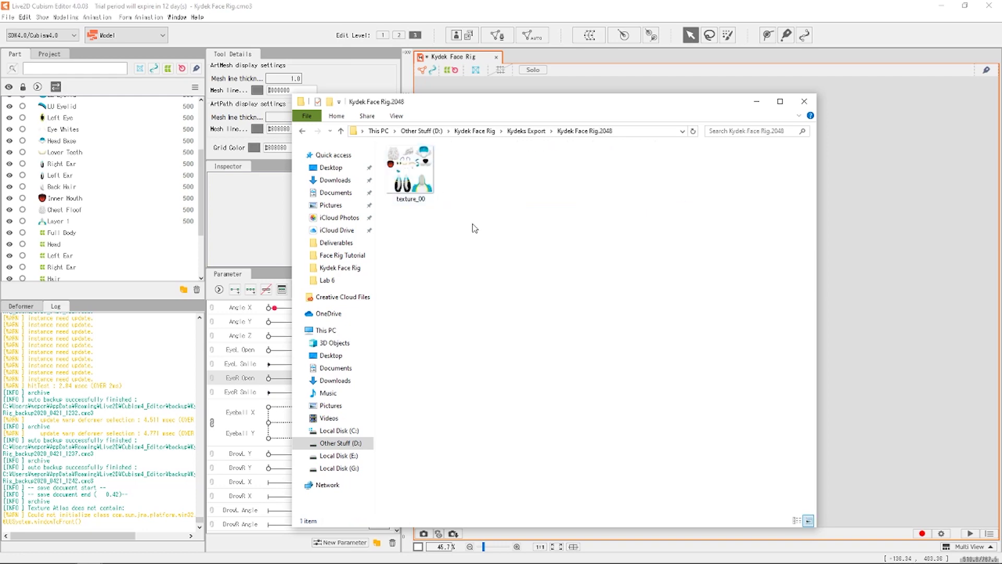
pyautogui.doubleClick(410, 180)
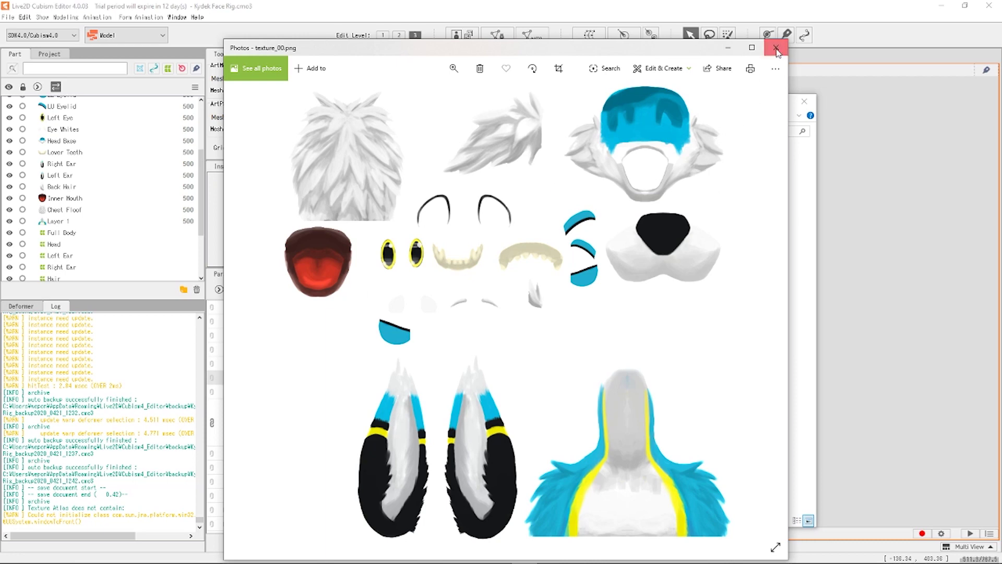
pyautogui.click(776, 48)
pyautogui.click(302, 131)
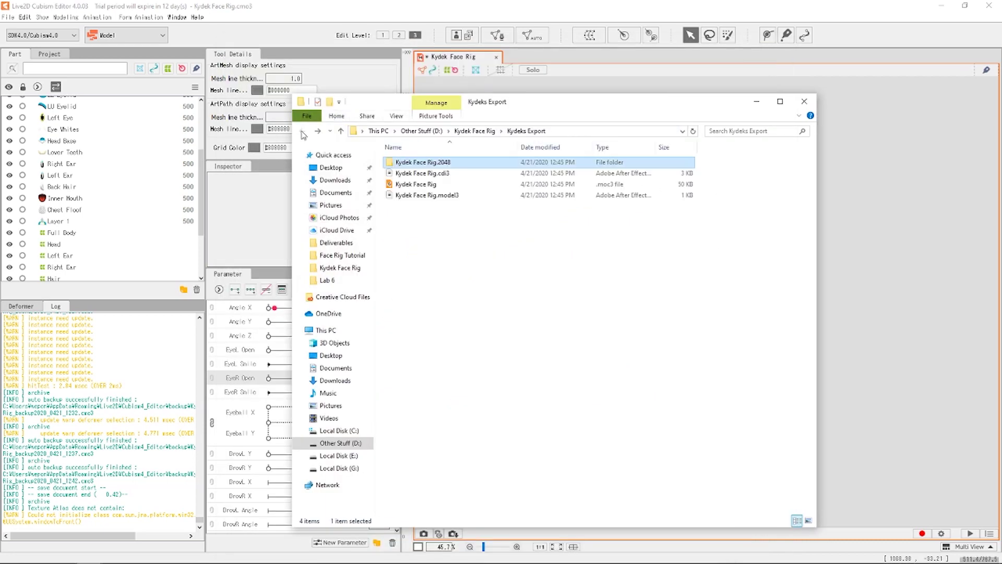
pyautogui.click(425, 257)
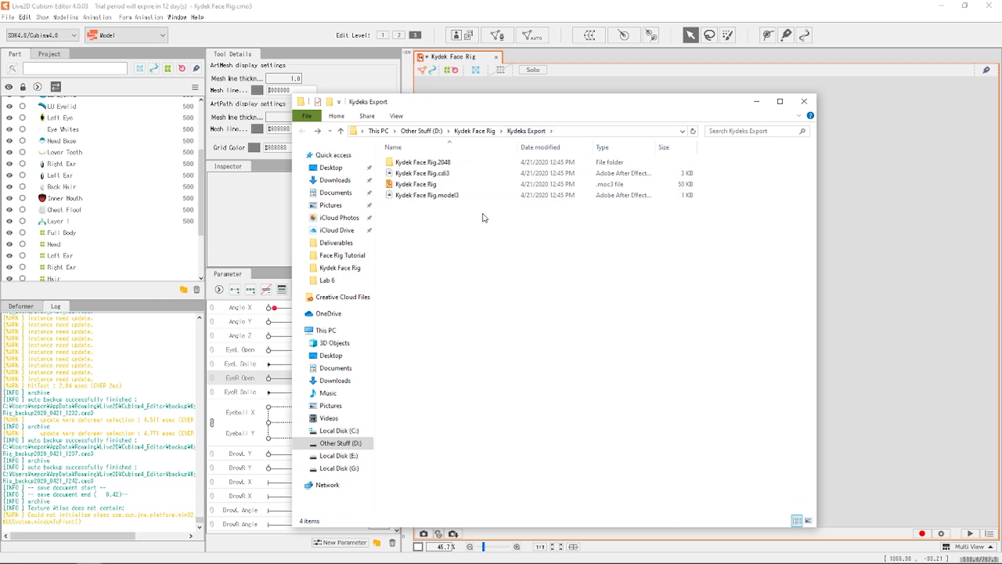
# Step: Browse to E:\Program Files (x86)\Steam\steamapps\common
pyautogui.click(474, 131)
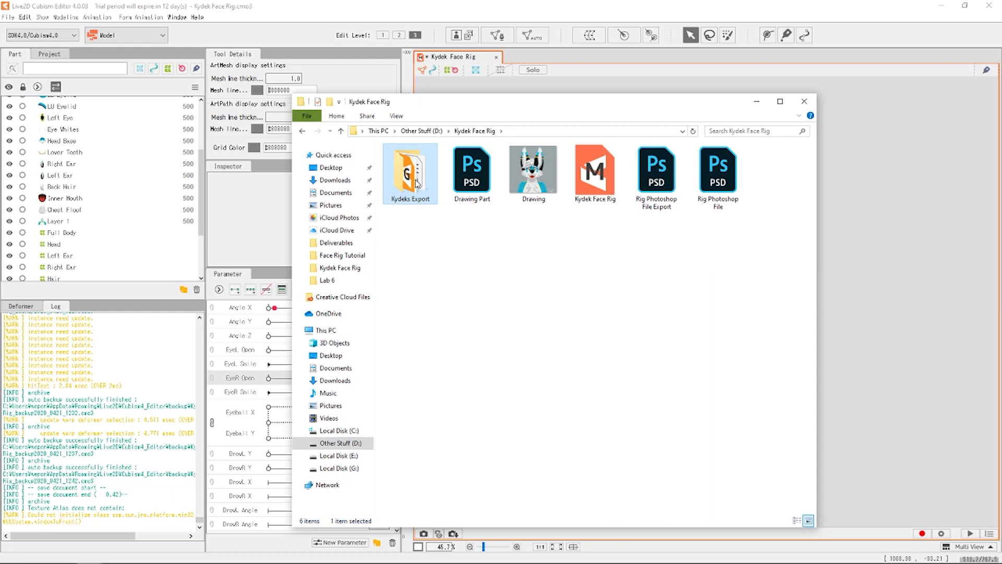
pyautogui.click(499, 313)
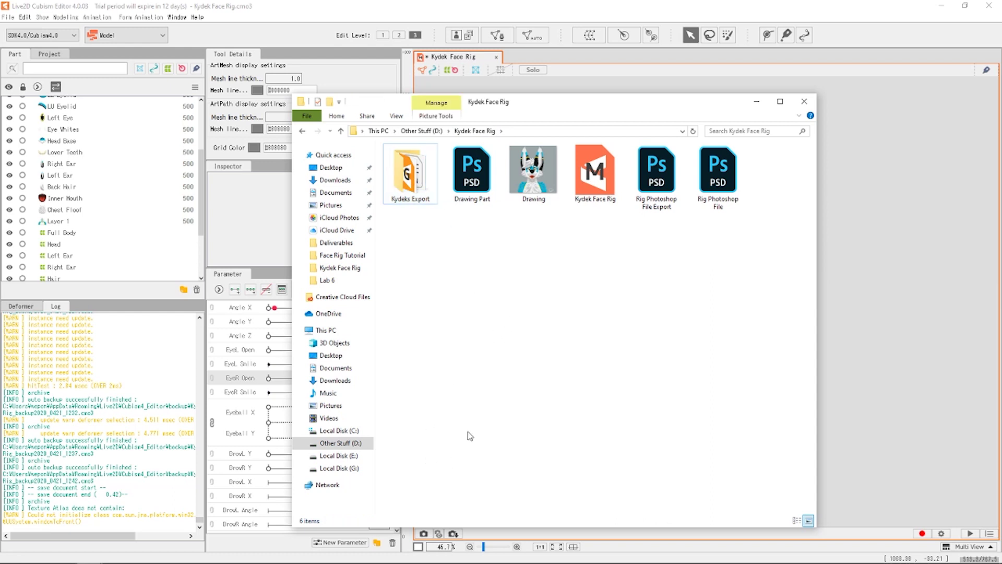
pyautogui.click(339, 455)
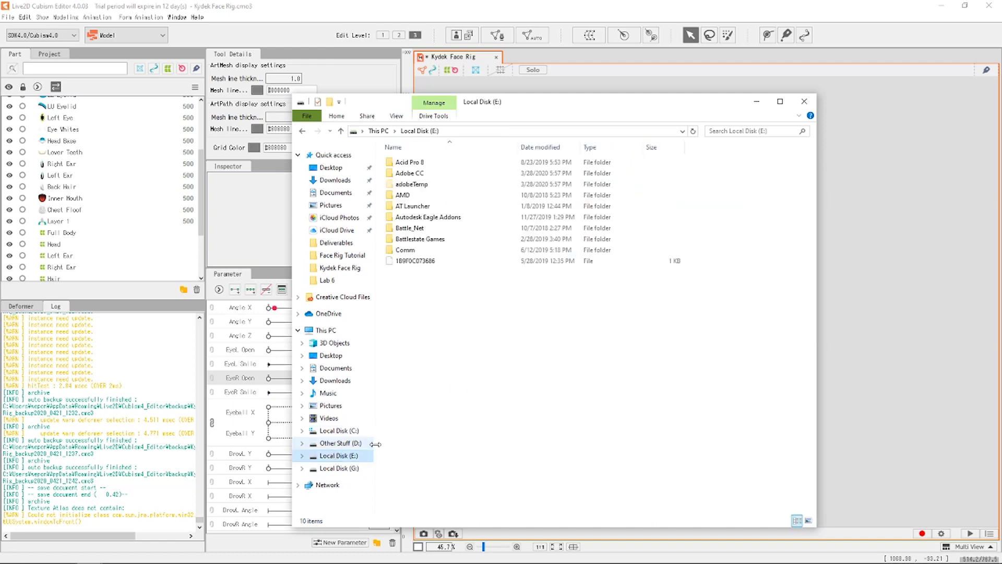
pyautogui.scroll(-5, 444, 434)
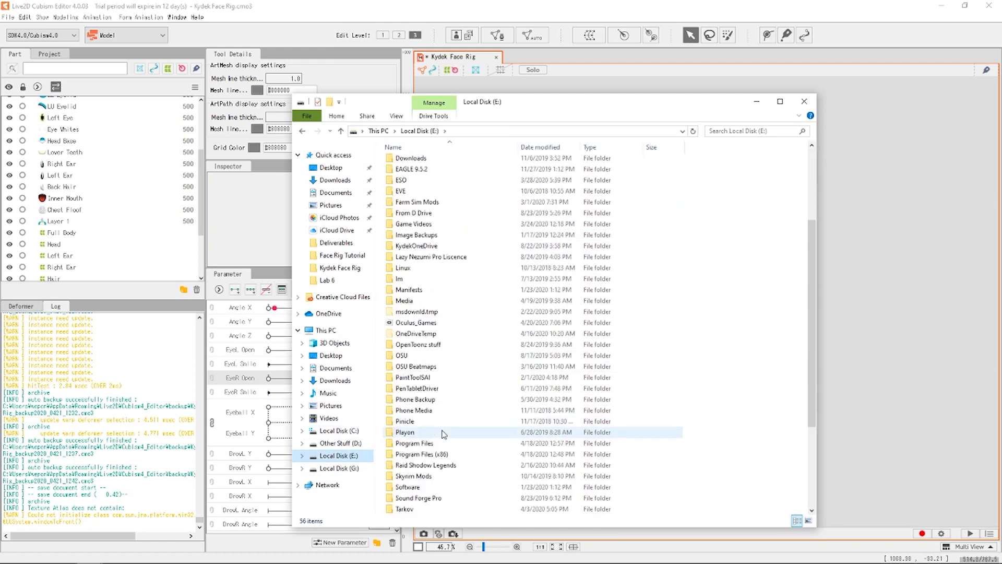
pyautogui.scroll(-2, 444, 433)
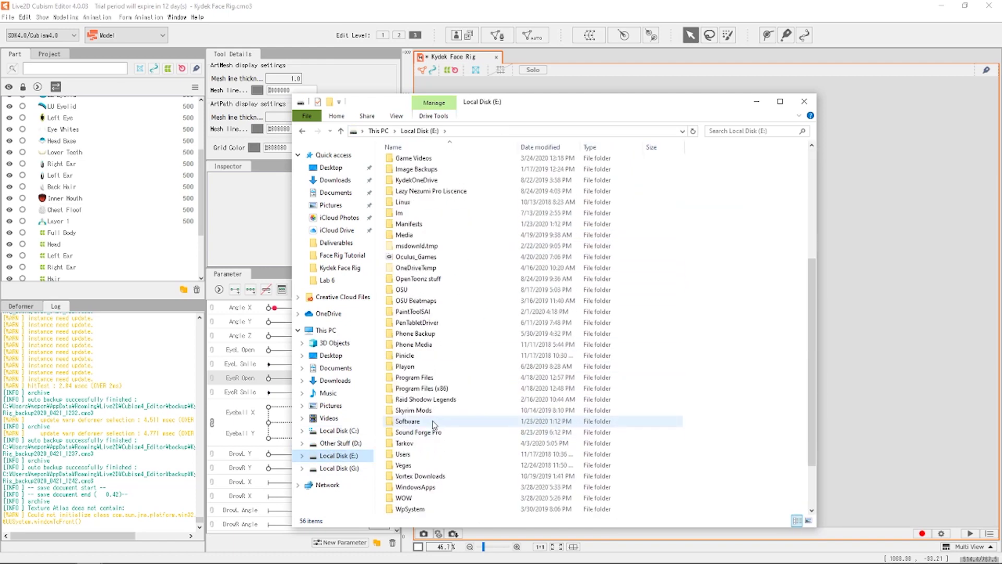
pyautogui.doubleClick(417, 389)
pyautogui.doubleClick(407, 335)
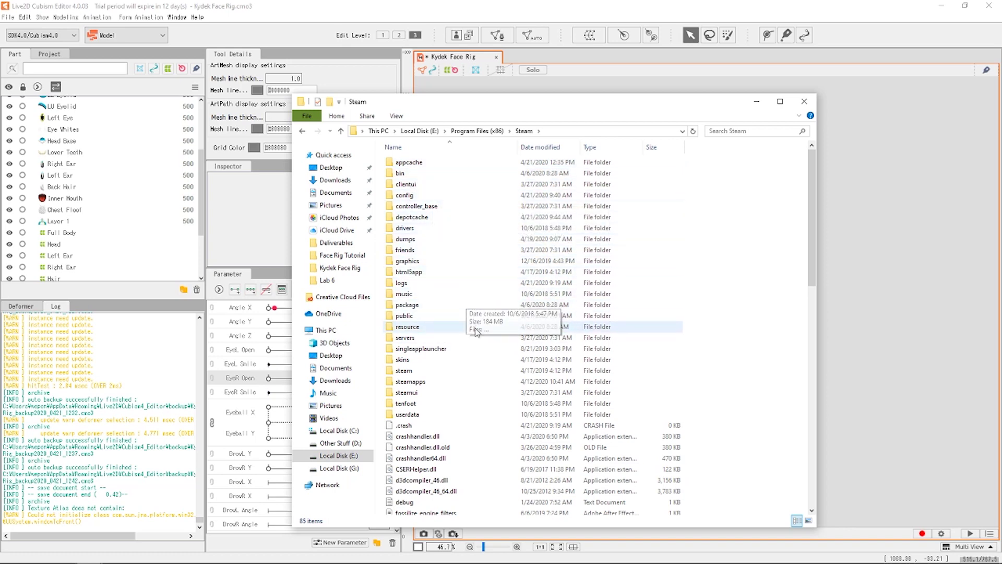
pyautogui.doubleClick(410, 382)
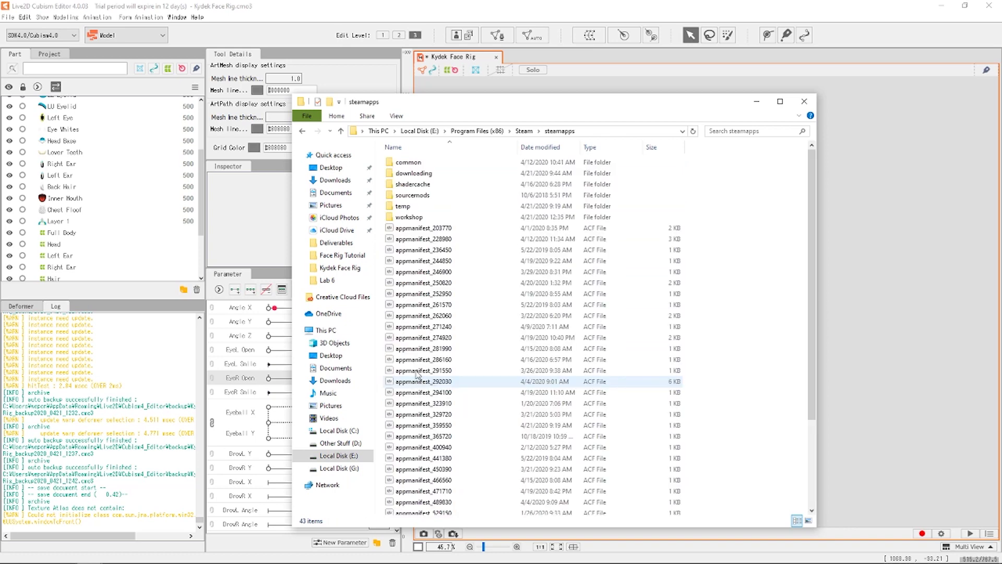
pyautogui.doubleClick(414, 167)
# Step: Navigate into FaceRig\Mod\VP\PC_Common\Objects
pyautogui.scroll(-3, 477, 399)
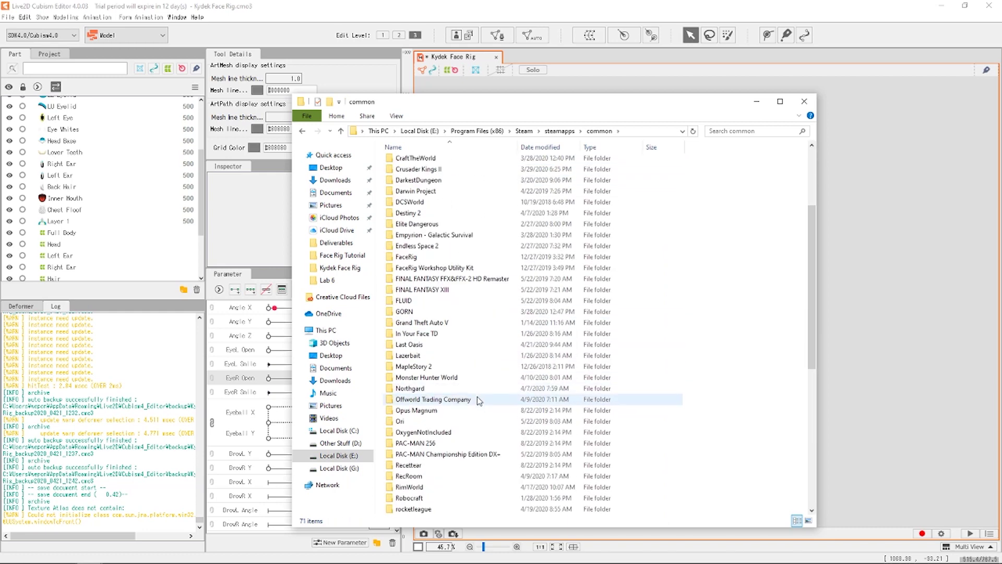
pyautogui.scroll(-3, 477, 400)
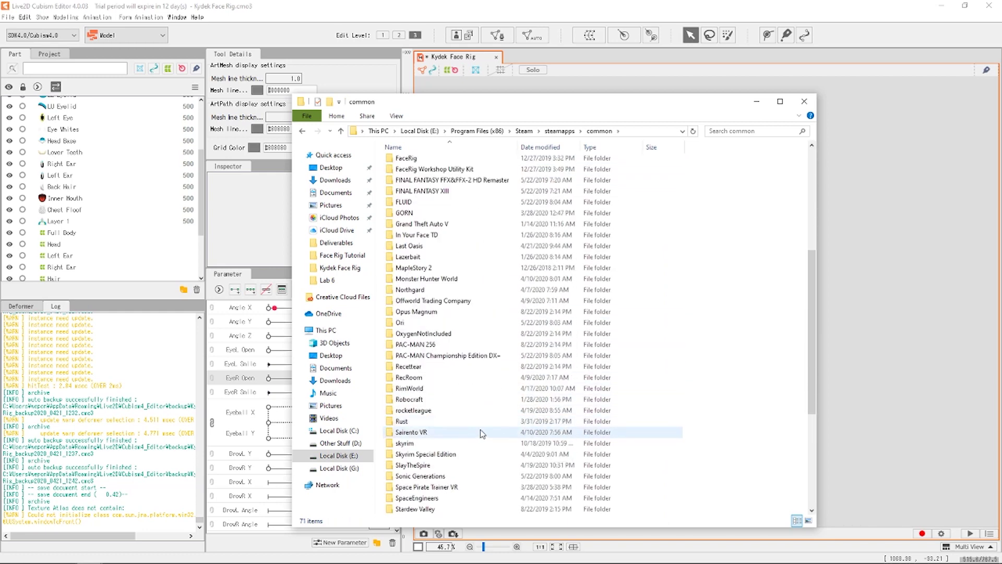
pyautogui.scroll(2, 434, 258)
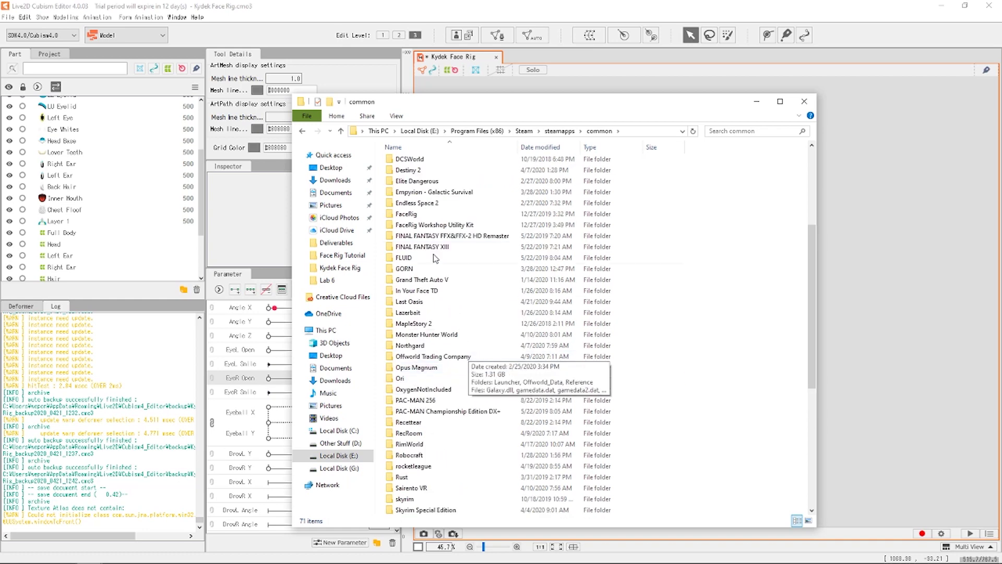
pyautogui.doubleClick(415, 213)
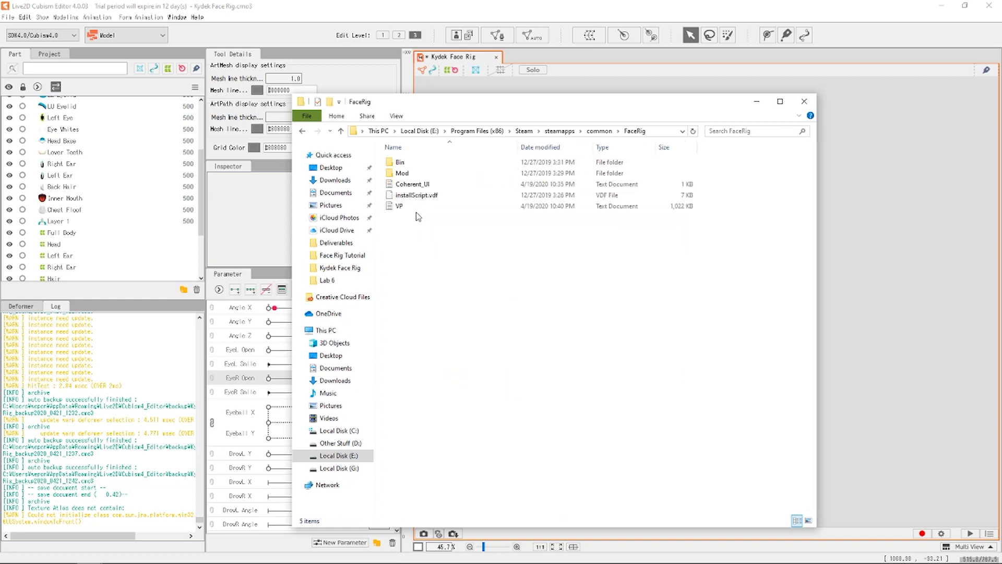
pyautogui.doubleClick(400, 172)
pyautogui.doubleClick(399, 164)
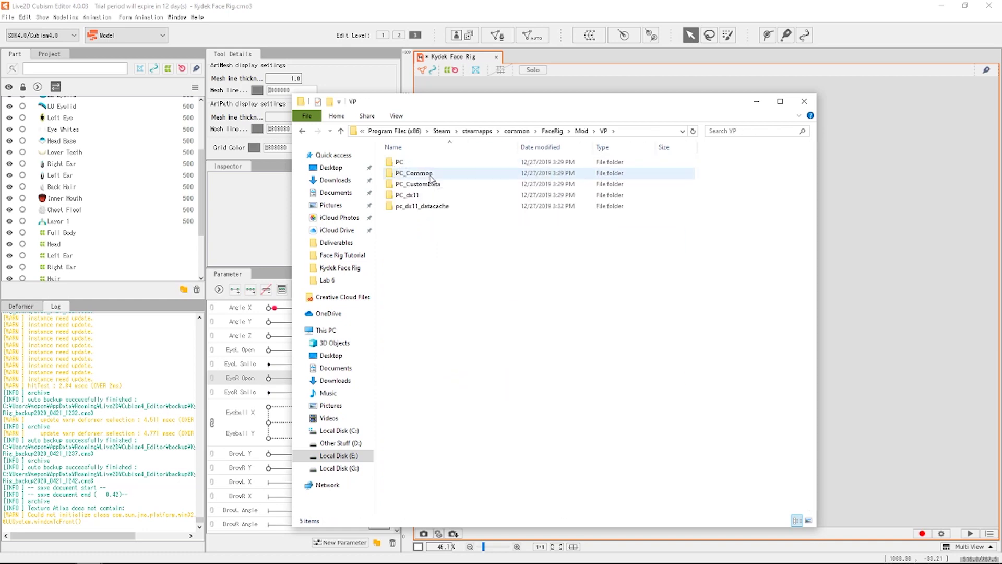
pyautogui.doubleClick(418, 173)
pyautogui.doubleClick(414, 183)
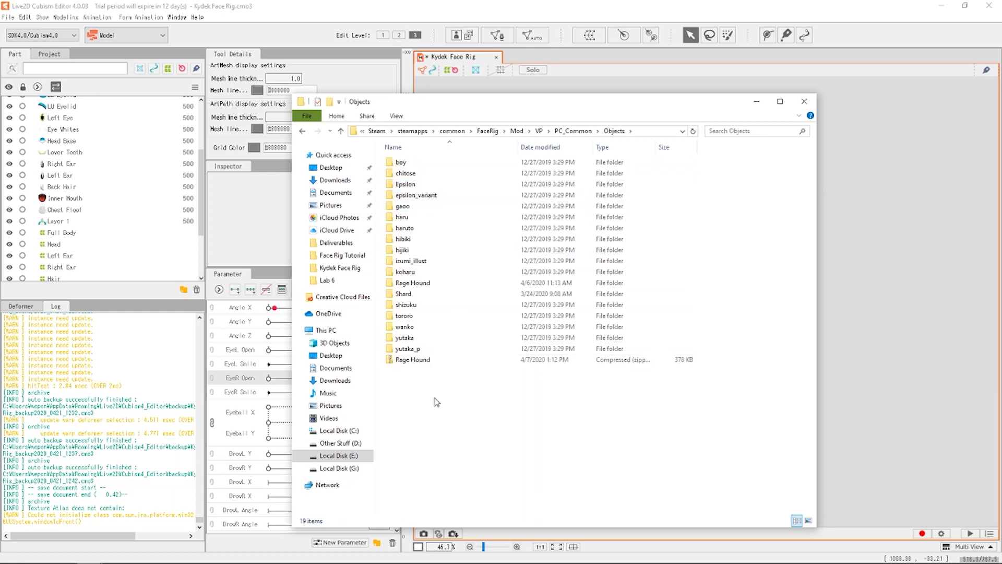
# Step: Paste the Kydeks Export folder into Objects, check its contents, and close Explorer
pyautogui.hotkey('ctrl', 'v')
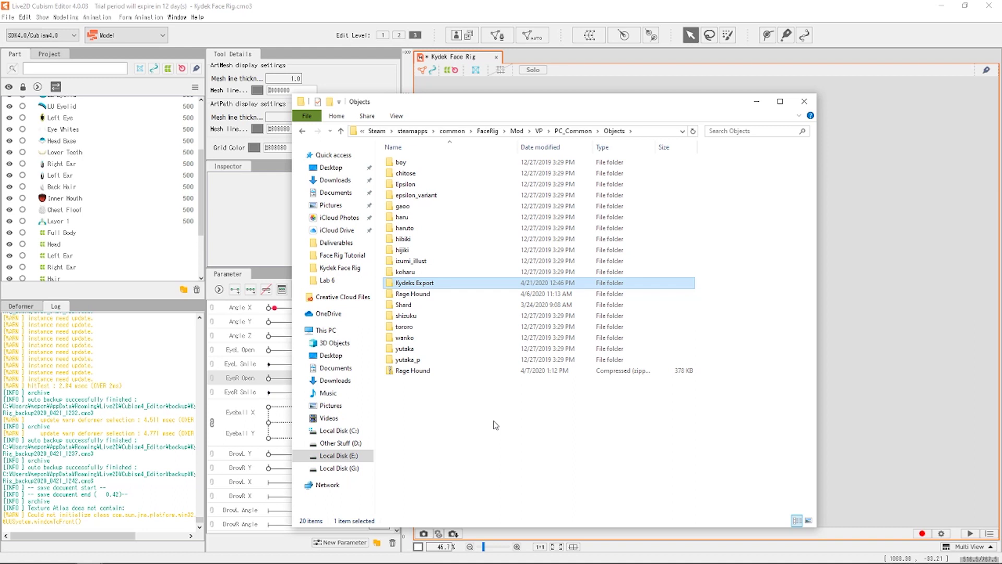
pyautogui.doubleClick(415, 282)
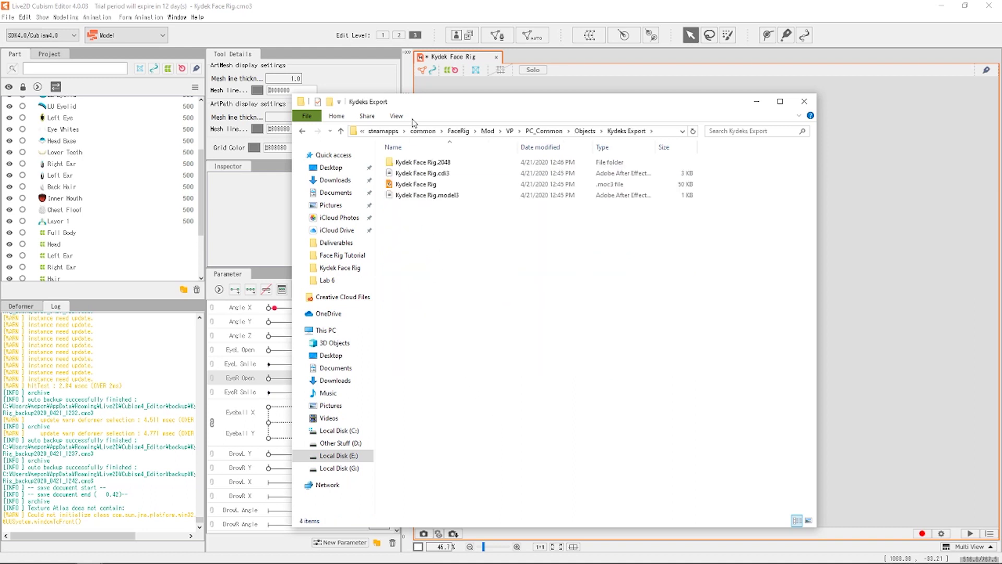
pyautogui.click(303, 131)
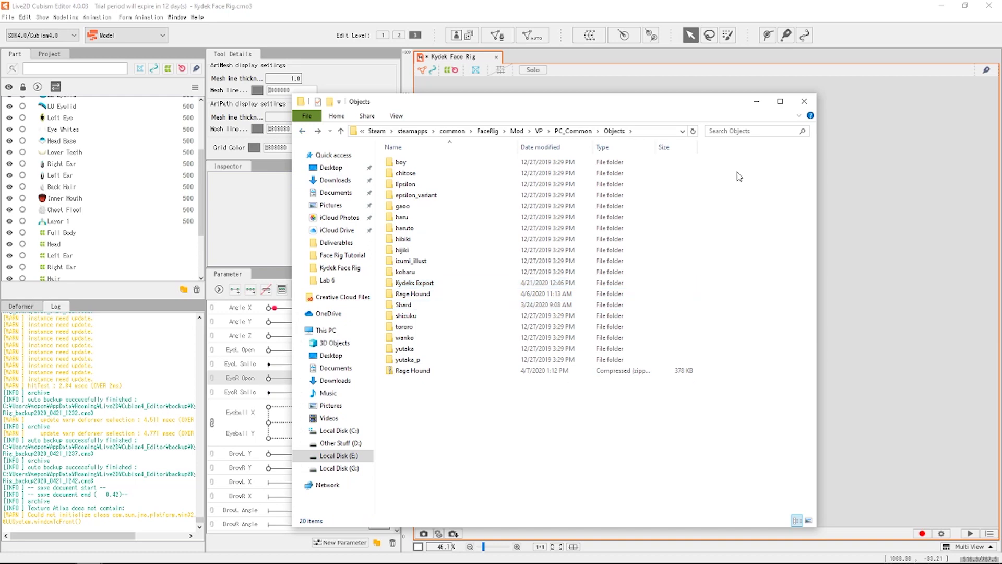
pyautogui.click(803, 102)
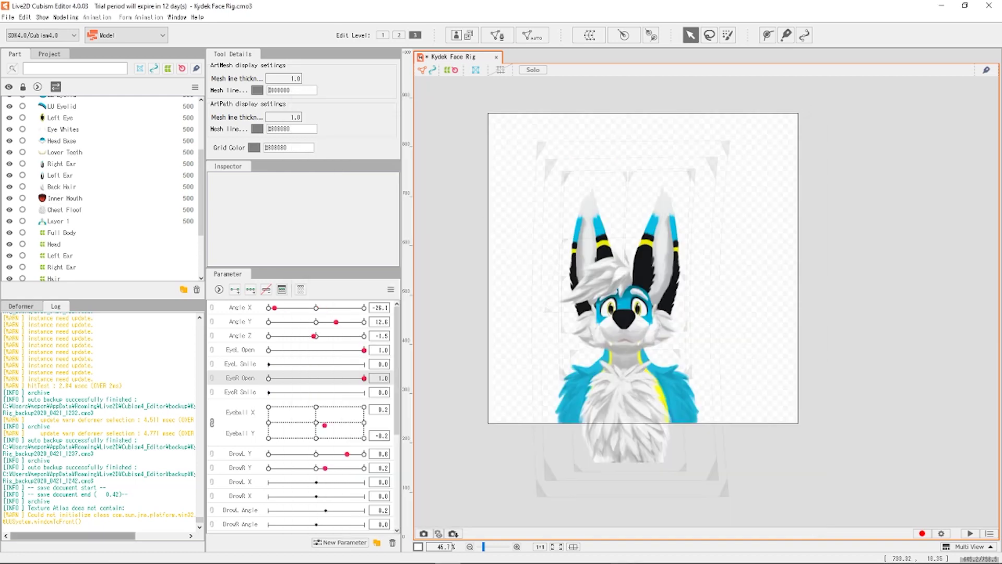
# Step: Search Windows for 'Face' and launch FaceRig
pyautogui.click(37, 553)
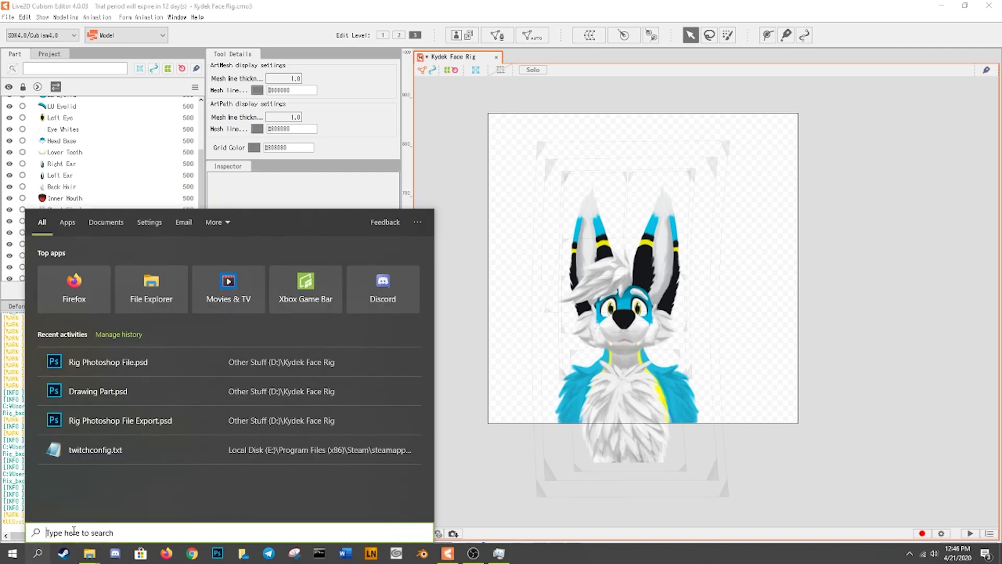
pyautogui.write('Face')
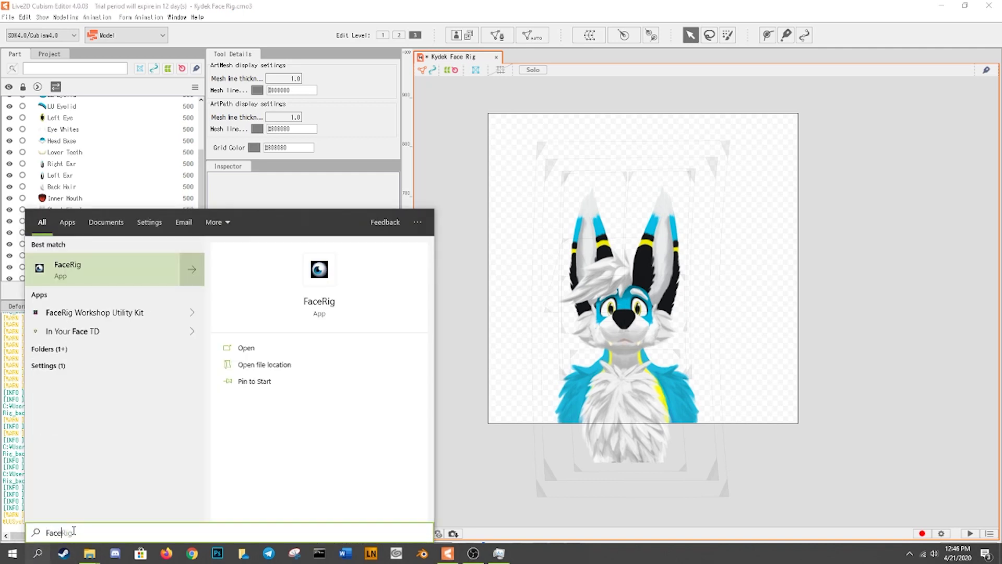
pyautogui.press('Return')
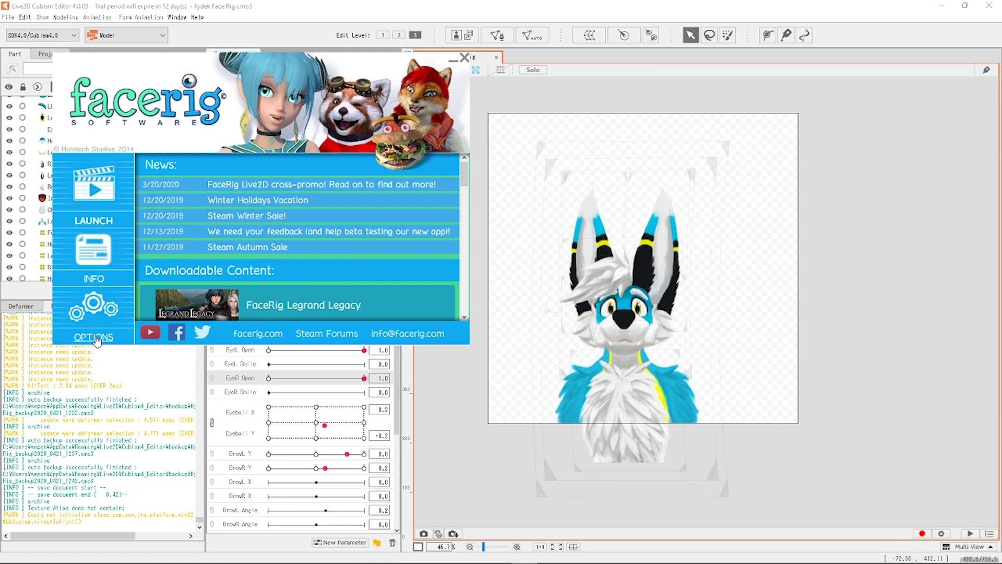
# Step: Launch FaceRig from its launcher and position its main window onscreen
pyautogui.click(52, 342)
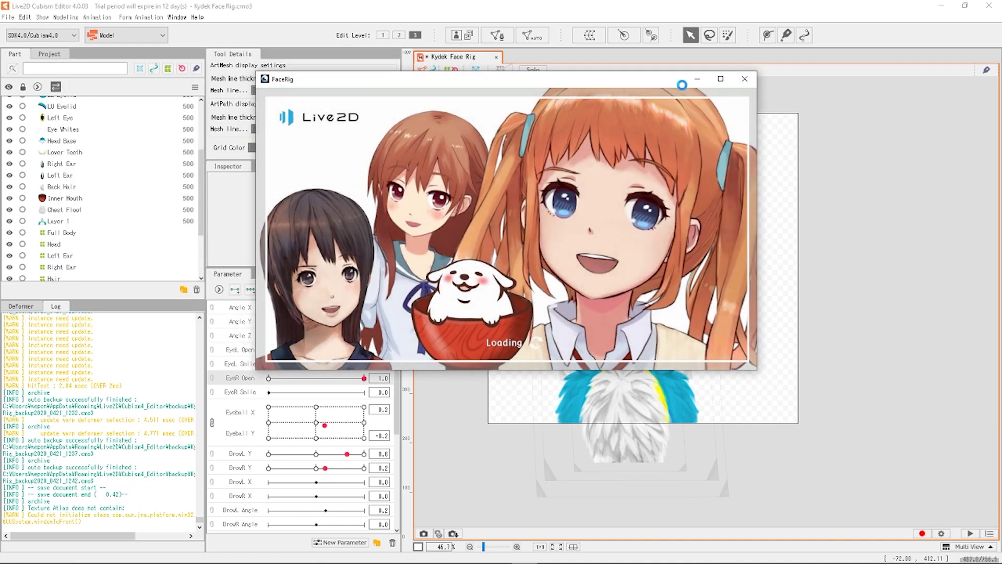
pyautogui.moveTo(606, 81); pyautogui.dragTo(613, 146)
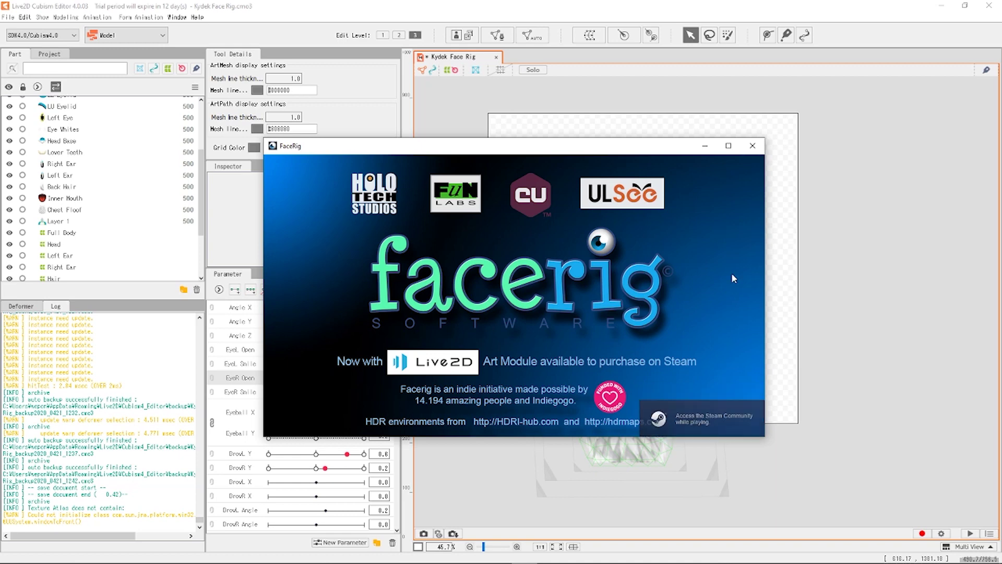
pyautogui.moveTo(587, 151); pyautogui.dragTo(565, 140)
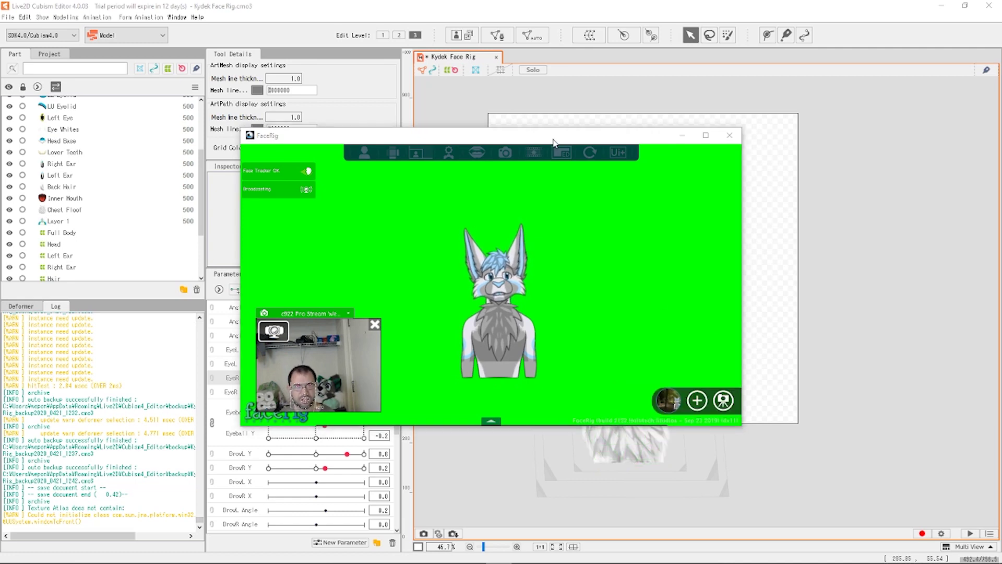
pyautogui.click(632, 258)
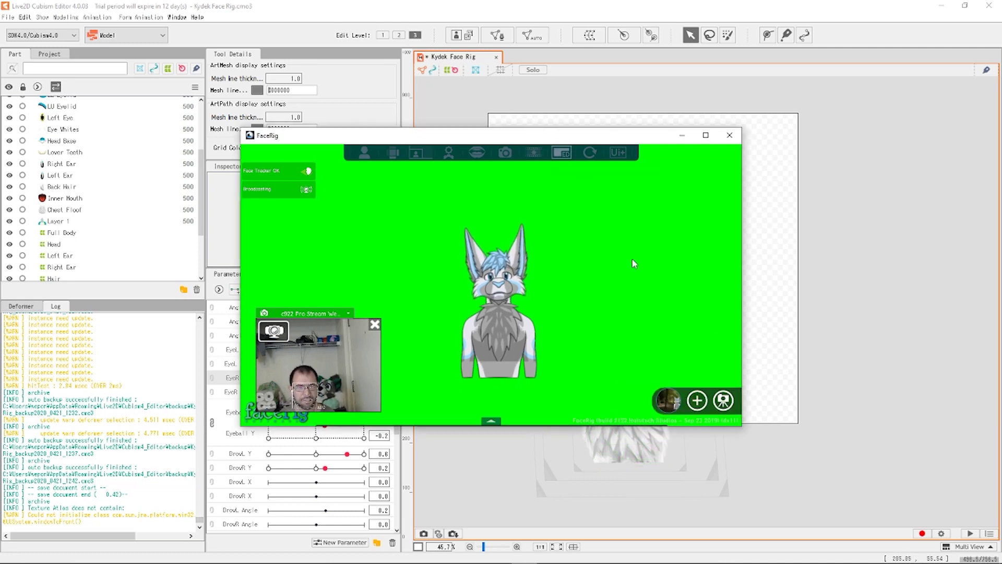
# Step: Search the Avatar Gallery for 'kydek' and load the Kydeks export avatar
pyautogui.click(364, 154)
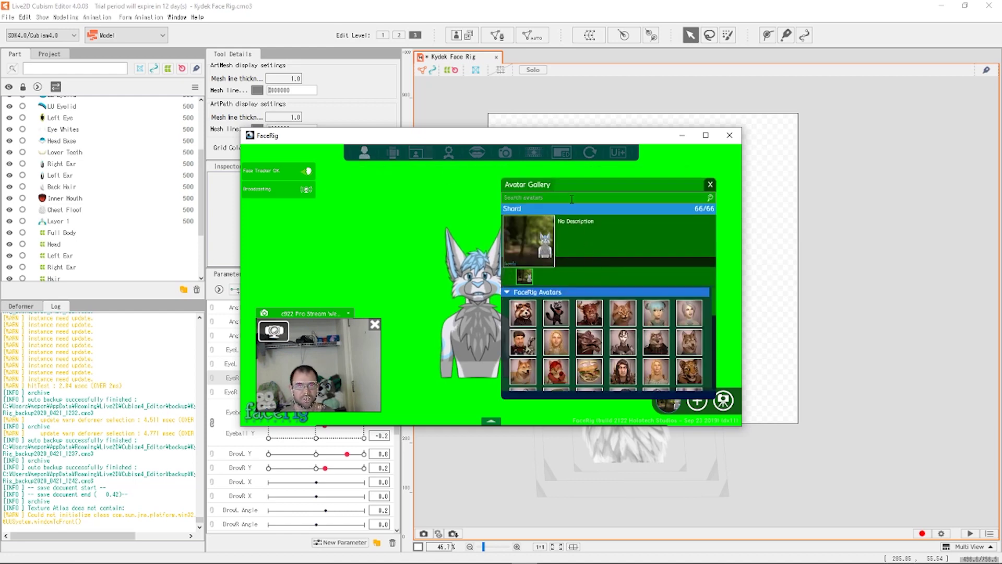
pyautogui.scroll(-2, 543, 389)
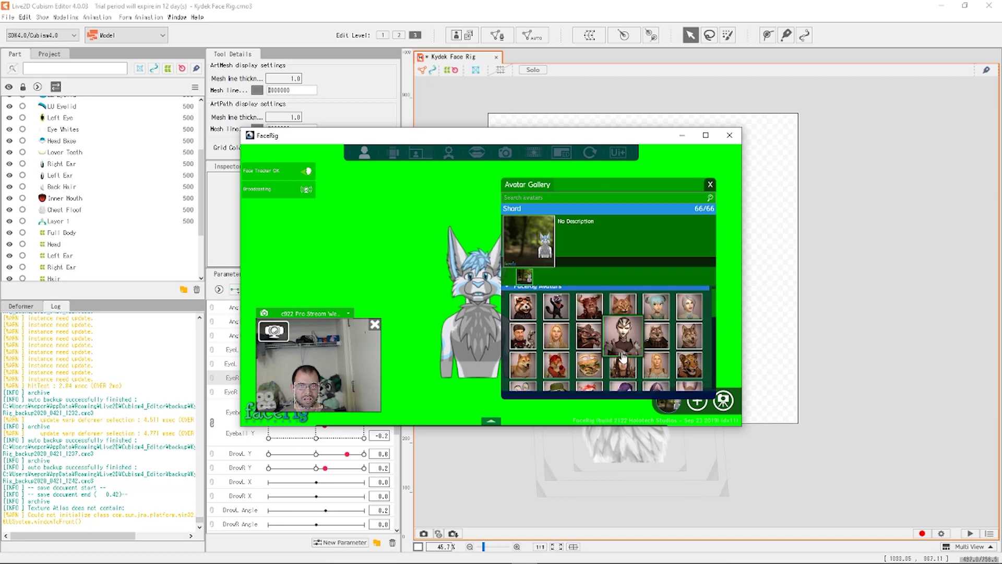
pyautogui.scroll(-3, 616, 359)
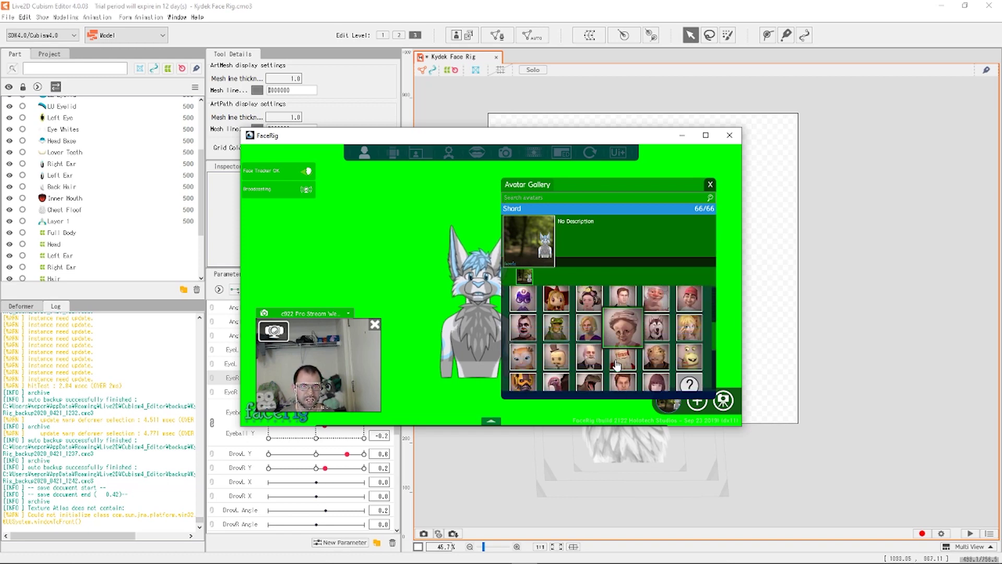
pyautogui.scroll(5, 616, 359)
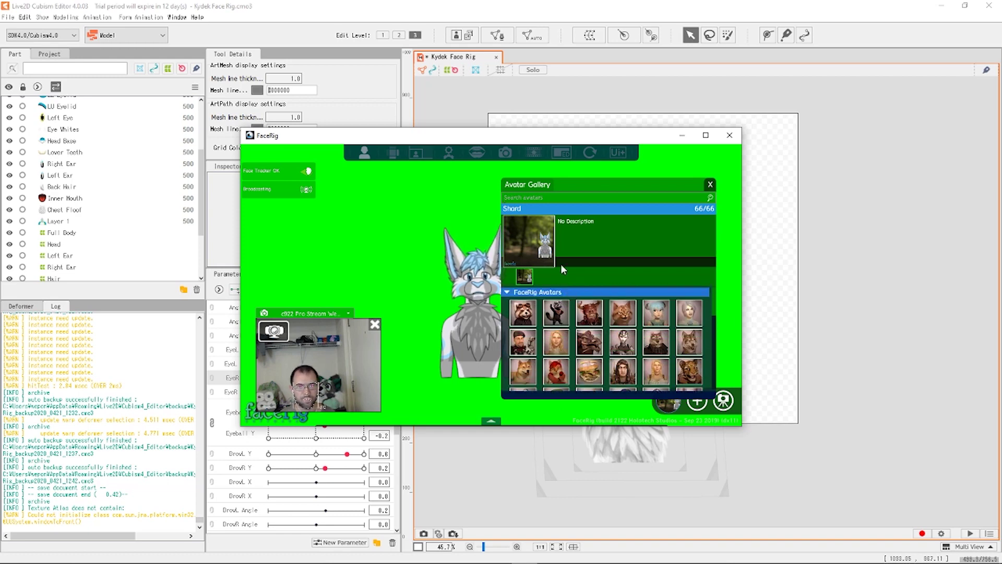
pyautogui.click(565, 196)
pyautogui.write('kydek')
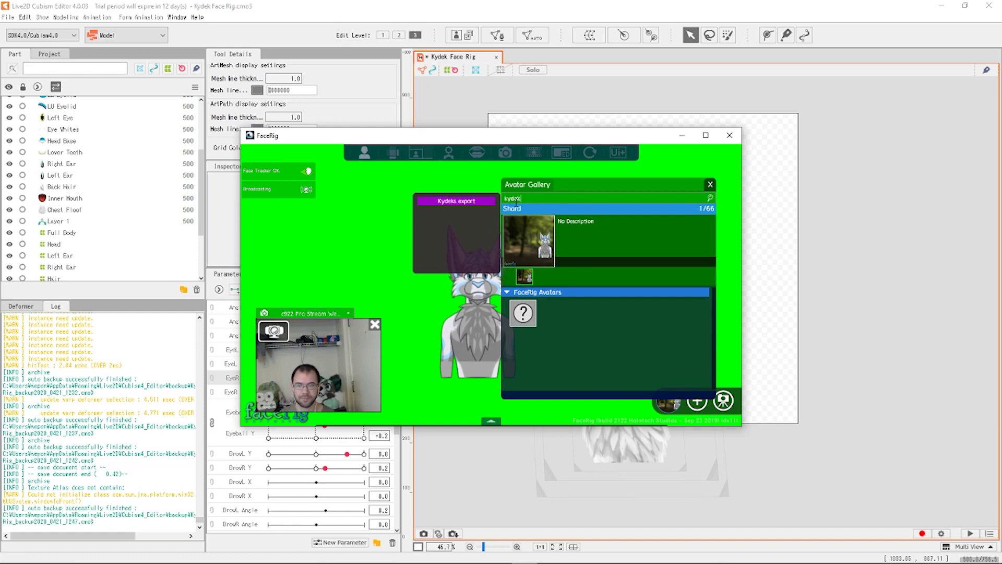
pyautogui.click(461, 204)
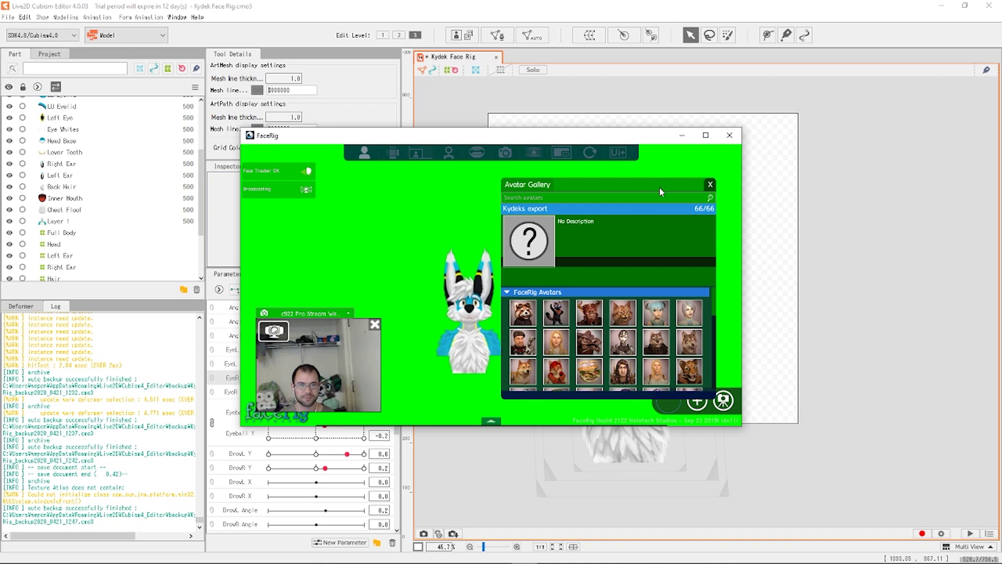
# Step: Close the gallery and run the neutral-face tracker calibration twice
pyautogui.click(710, 185)
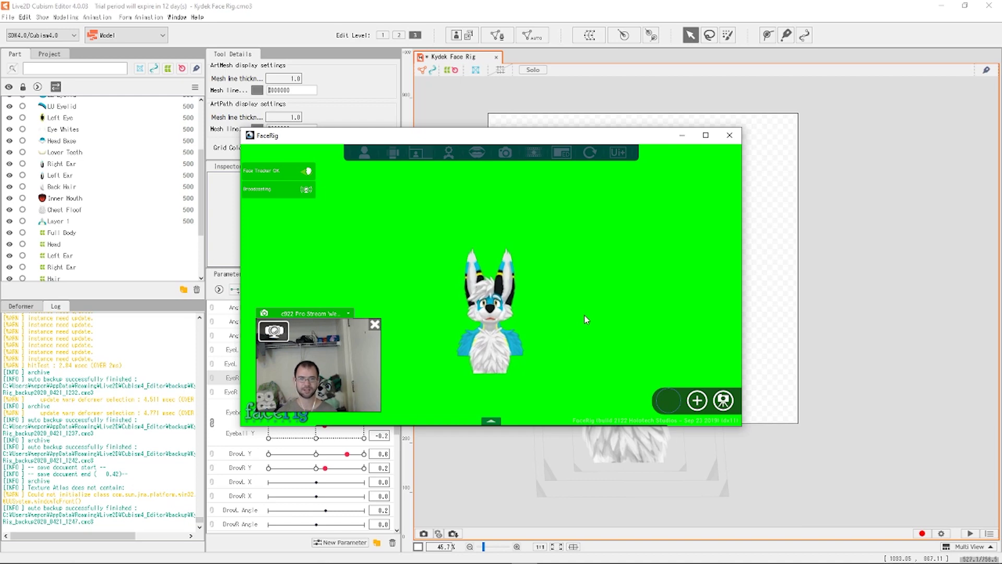
pyautogui.click(453, 158)
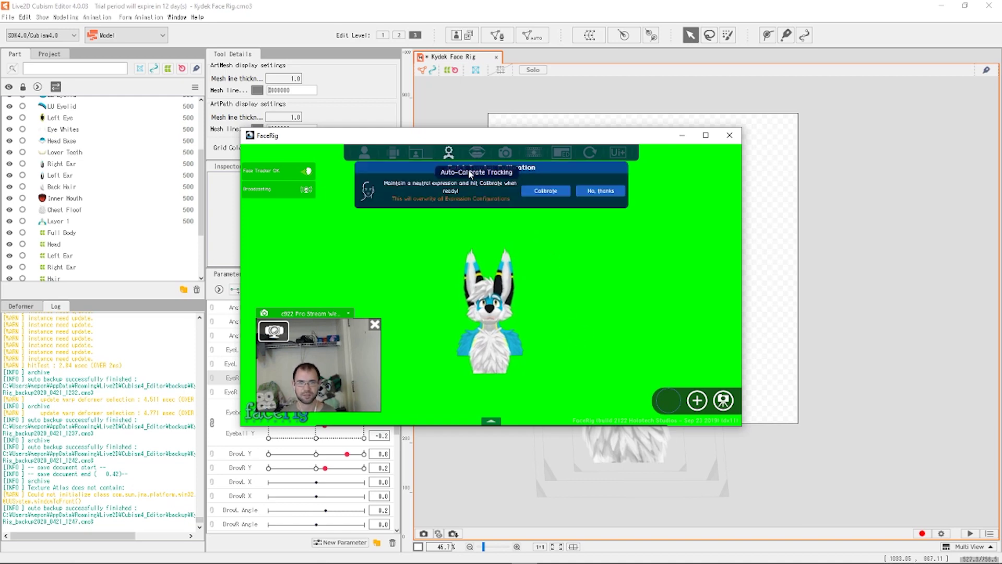
pyautogui.click(545, 191)
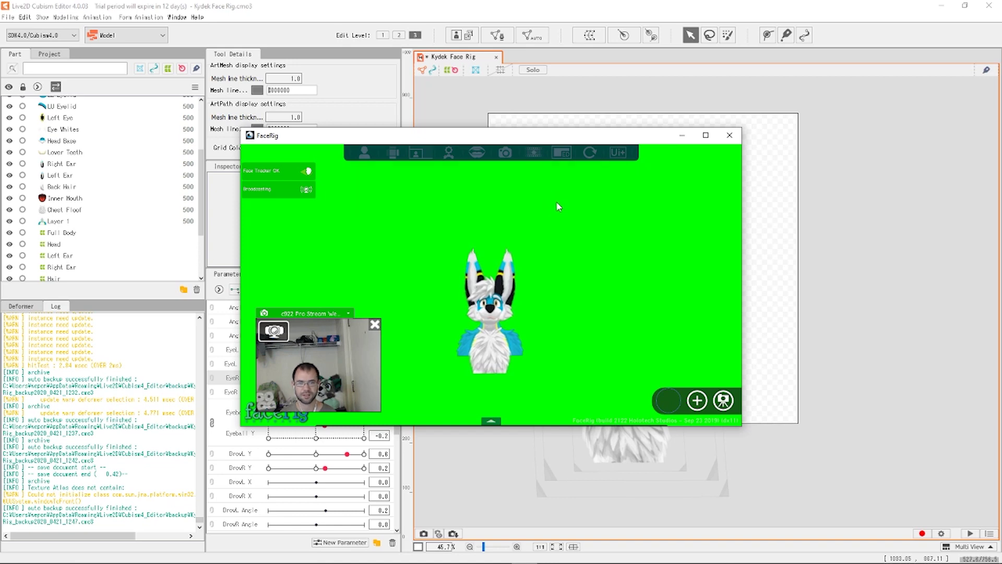
pyautogui.click(449, 153)
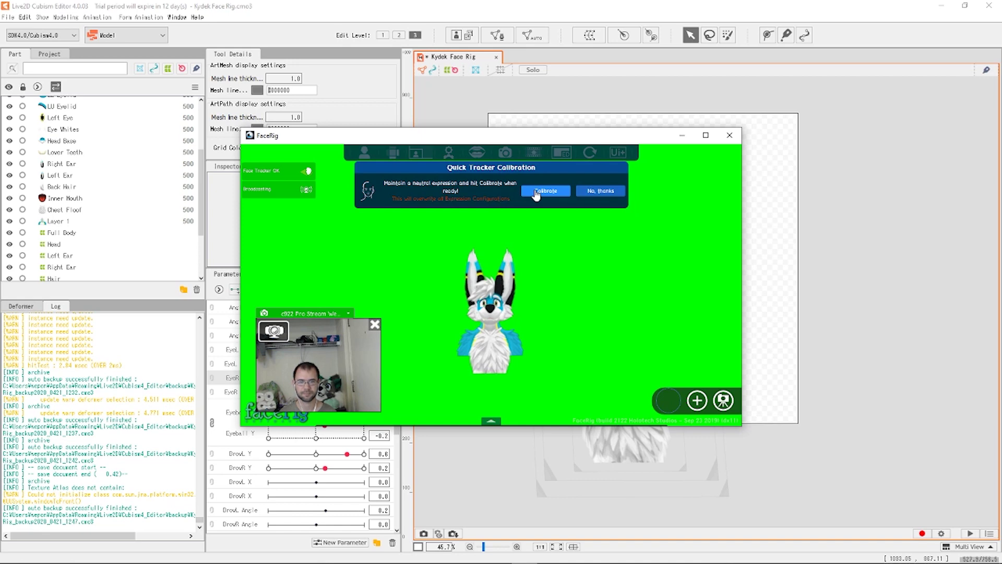
pyautogui.click(536, 193)
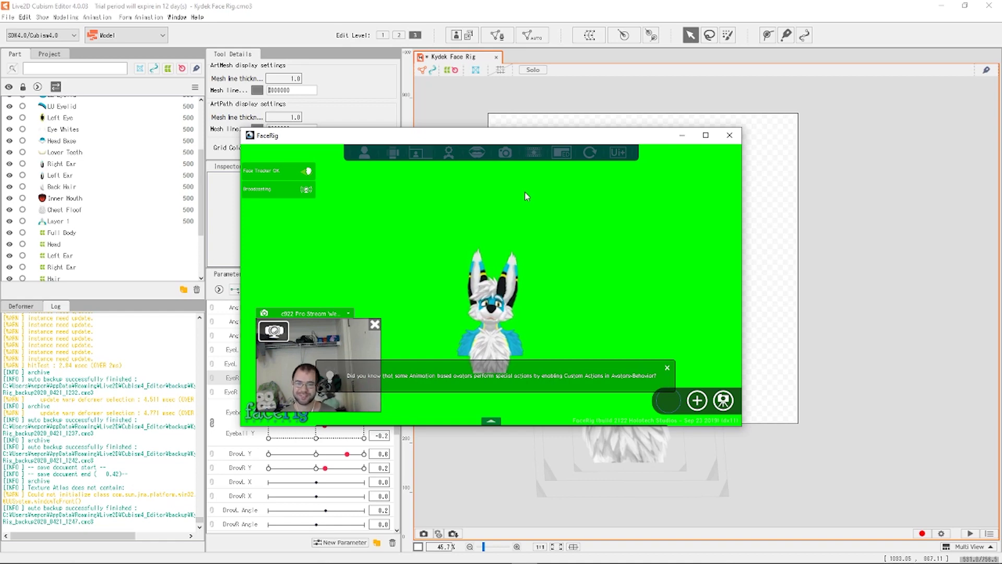
# Step: Dismiss the FaceRig tip, test Angle Z both ways, and rotate the head's Rotation deformer
pyautogui.click(667, 367)
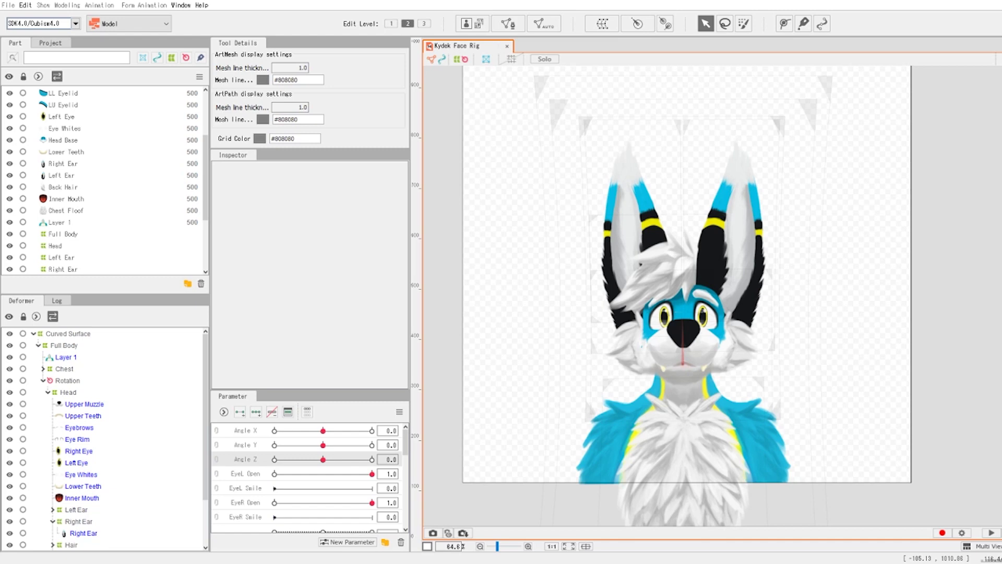
pyautogui.moveTo(323, 459); pyautogui.dragTo(297, 462)
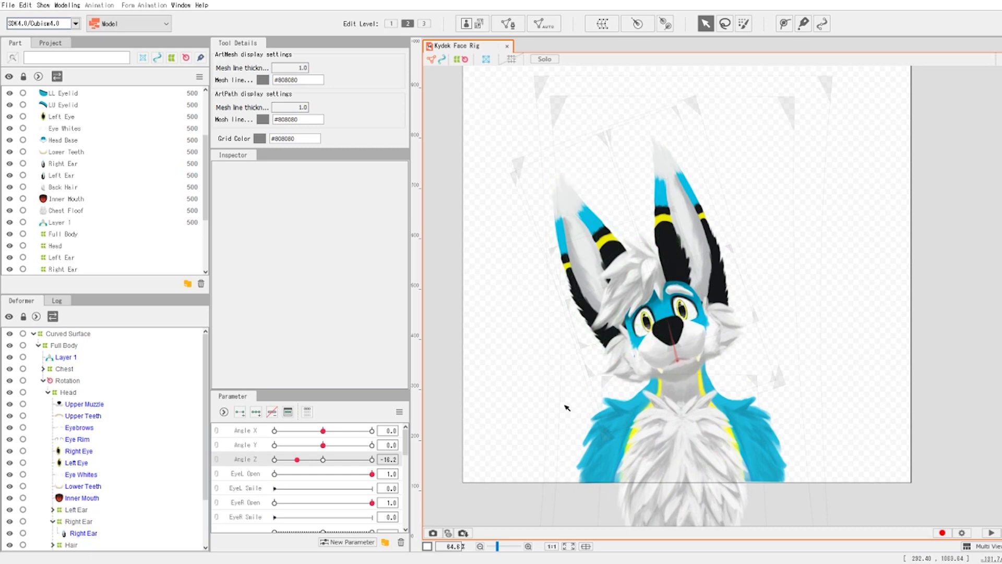
pyautogui.moveTo(298, 463); pyautogui.dragTo(323, 463)
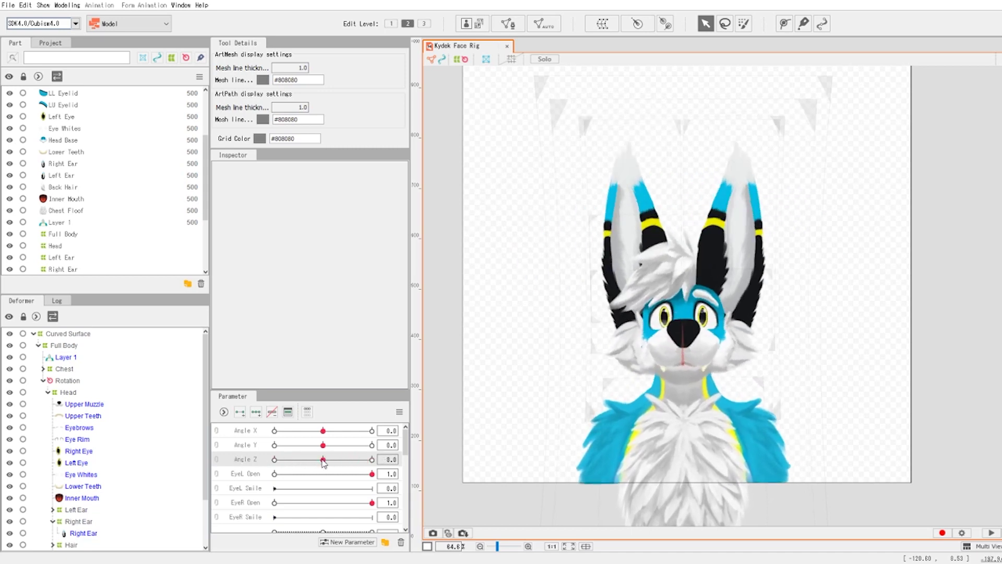
pyautogui.click(684, 363)
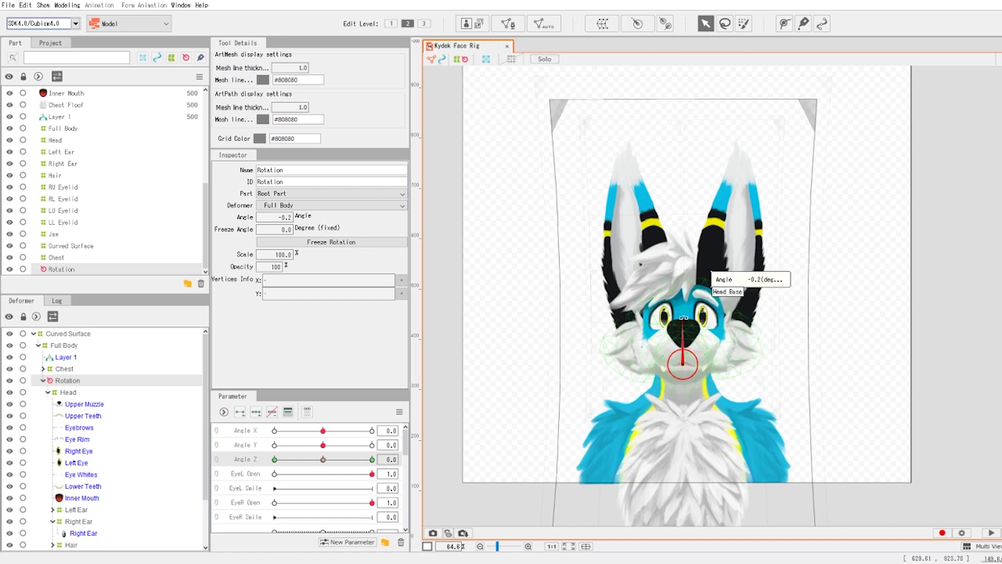
pyautogui.moveTo(680, 323); pyautogui.dragTo(660, 266)
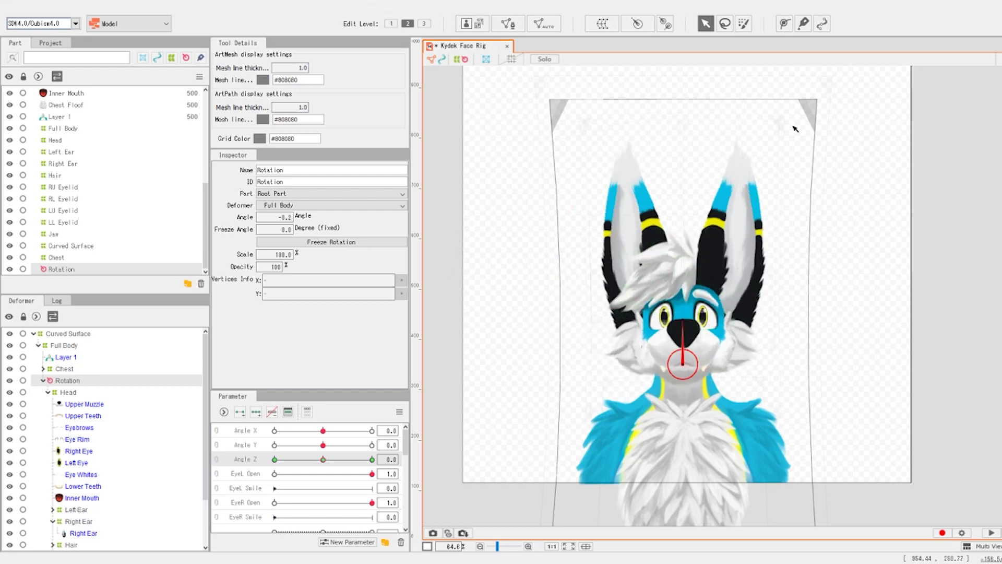
# Step: Deselect the Rotation deformer and select the Left Ear and Head warp deformers
pyautogui.click(911, 300)
pyautogui.click(767, 125)
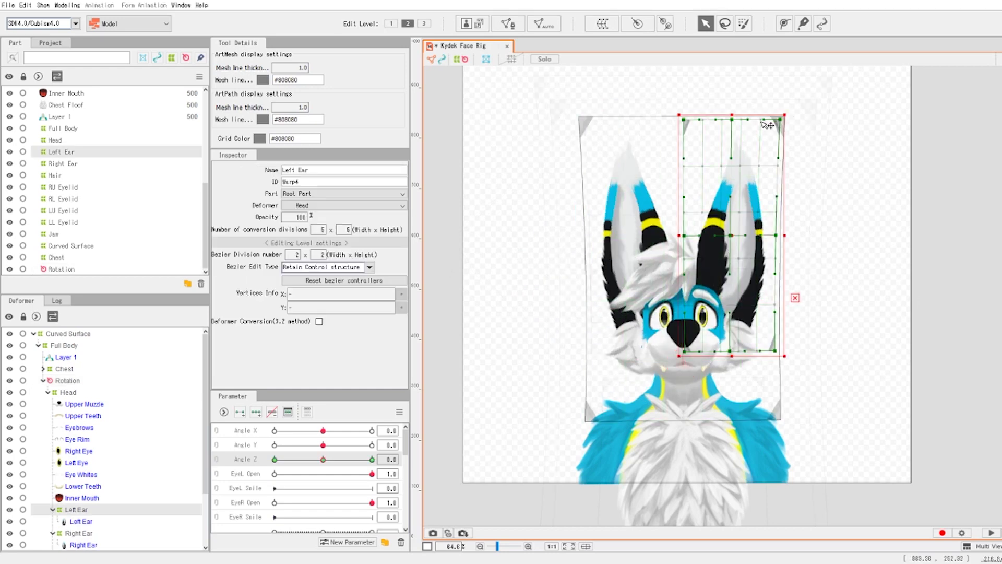
pyautogui.click(513, 206)
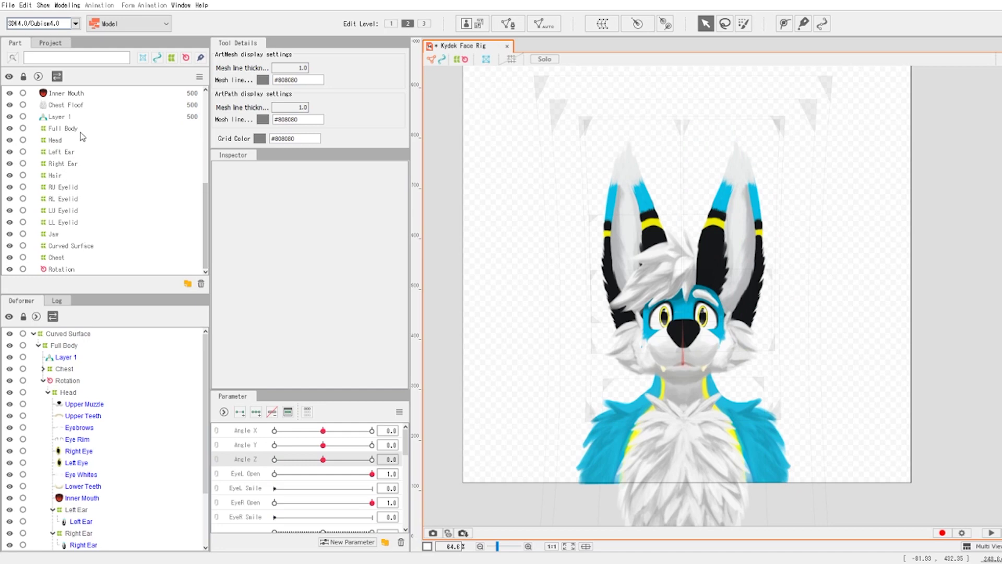
pyautogui.click(53, 140)
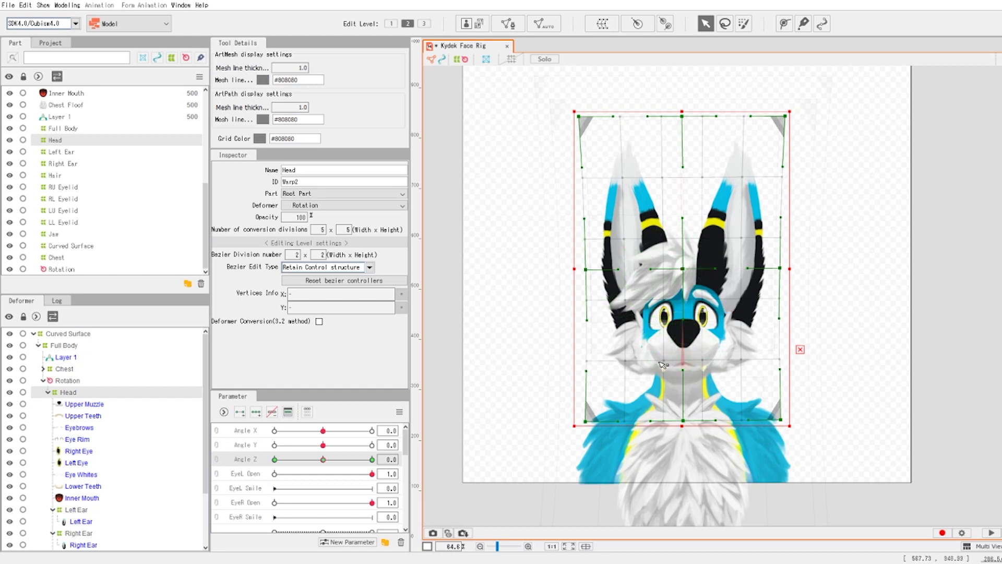
# Step: Tilt the head about 9 degrees and move the rotation centre, then undo both changes
pyautogui.click(685, 365)
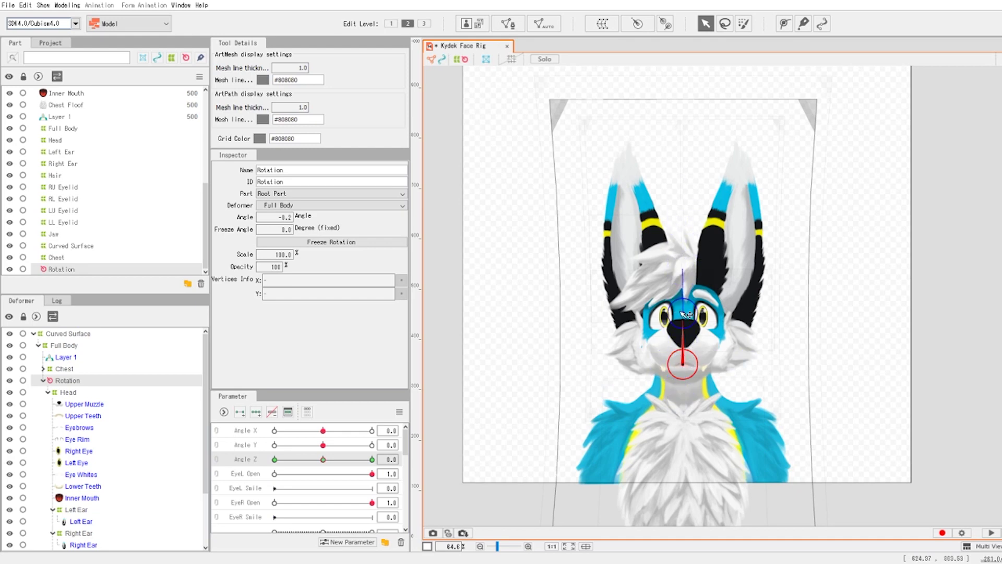
pyautogui.click(686, 364)
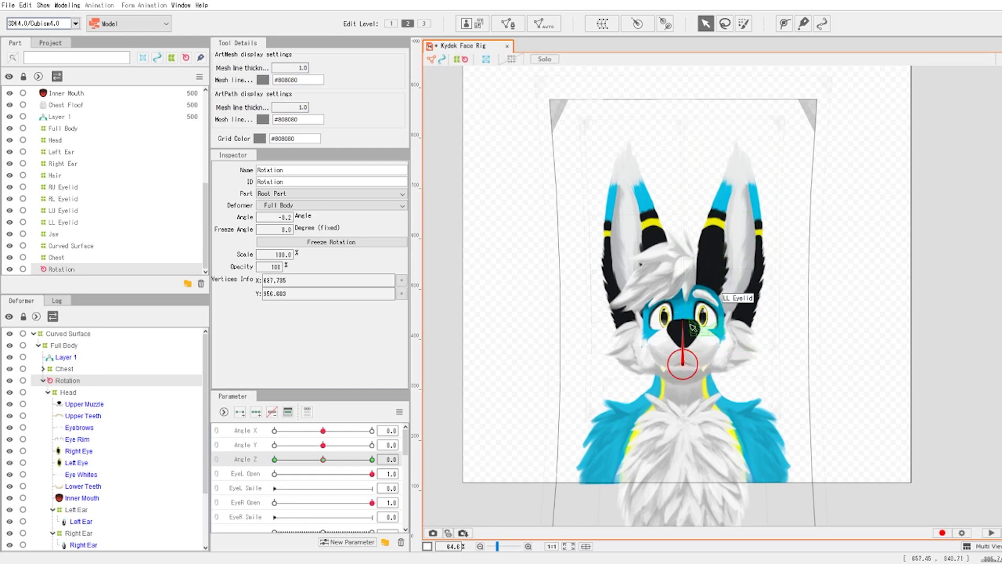
pyautogui.moveTo(684, 321); pyautogui.dragTo(690, 323)
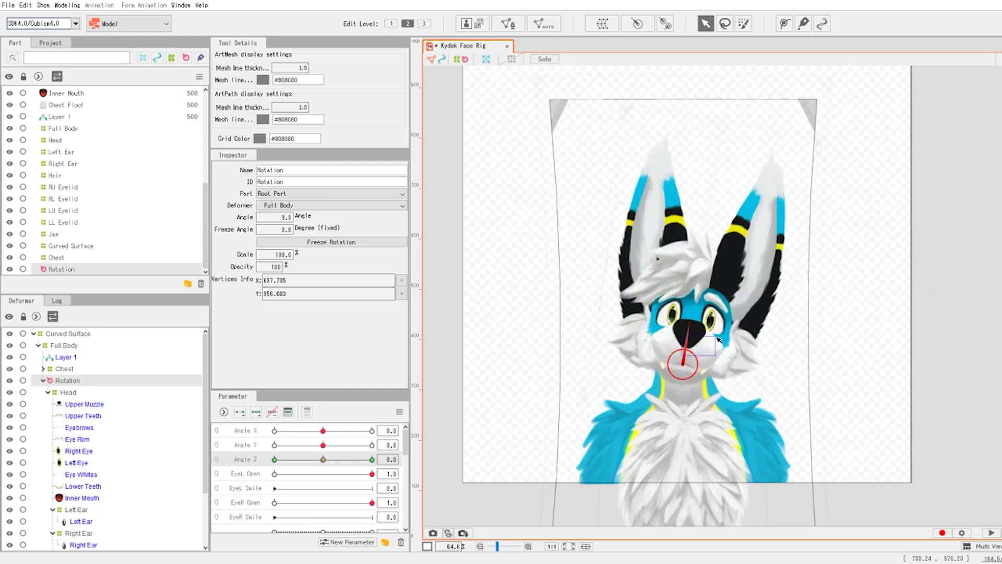
pyautogui.moveTo(685, 362)
pyautogui.mouseDown()
pyautogui.moveTo(704, 345)
pyautogui.moveTo(690, 354)
pyautogui.mouseUp()
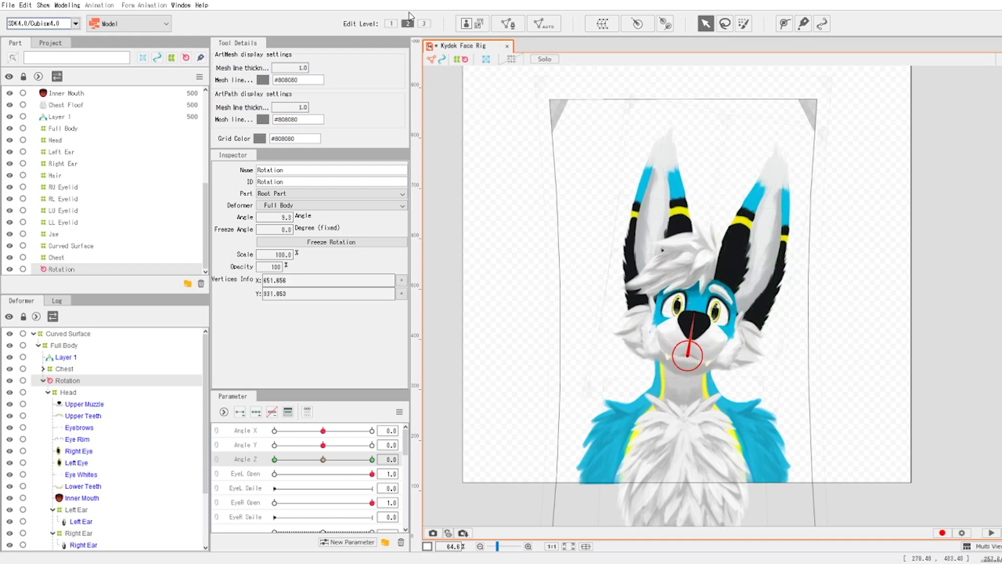
pyautogui.hotkey('ctrl', 'z')
pyautogui.hotkey('ctrl', 'z')
pyautogui.click(864, 188)
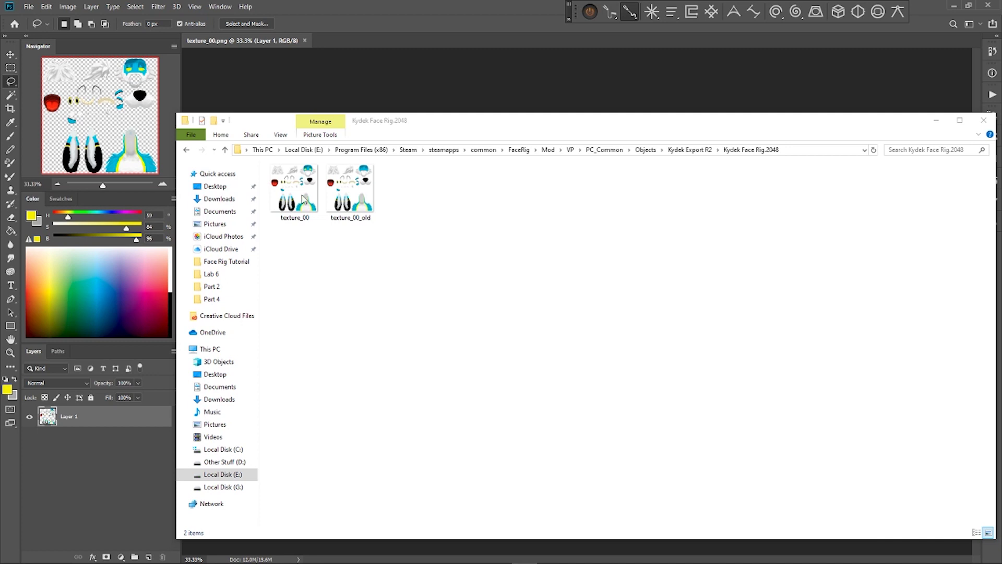
# Step: Select texture_00 in the folder and bring Photoshop's texture_00.png document to the front
pyautogui.click(295, 201)
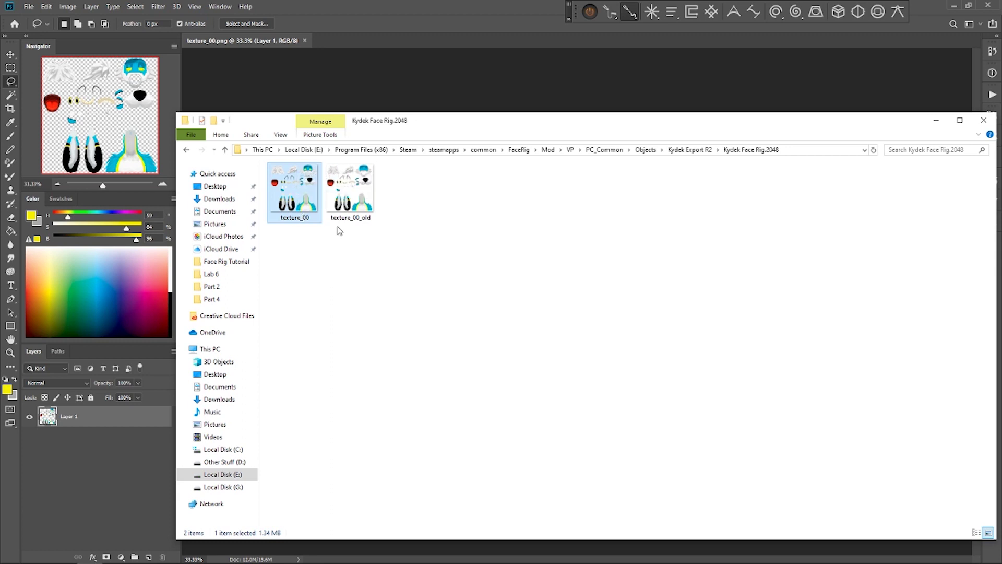
pyautogui.click(127, 480)
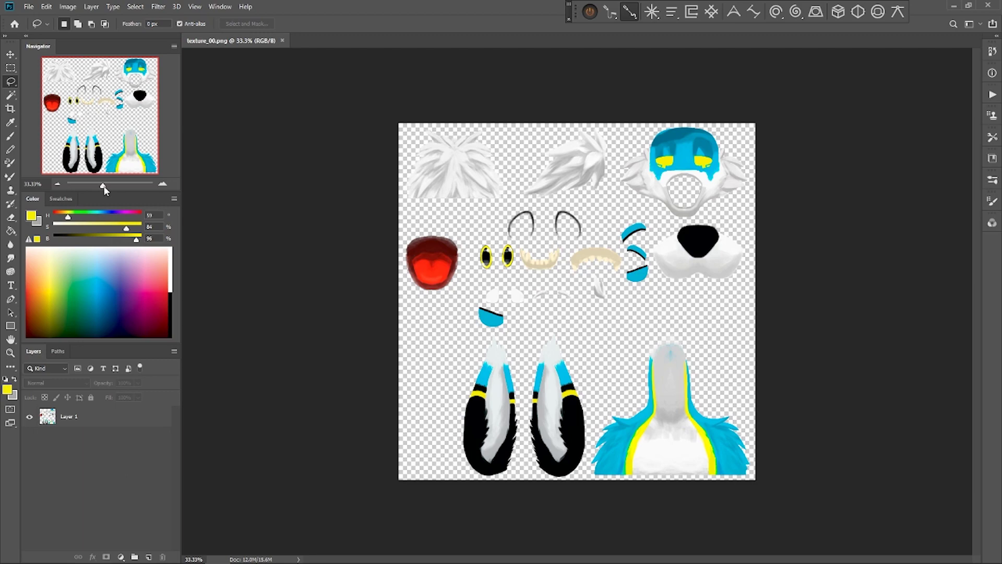
pyautogui.moveTo(104, 189); pyautogui.dragTo(109, 187)
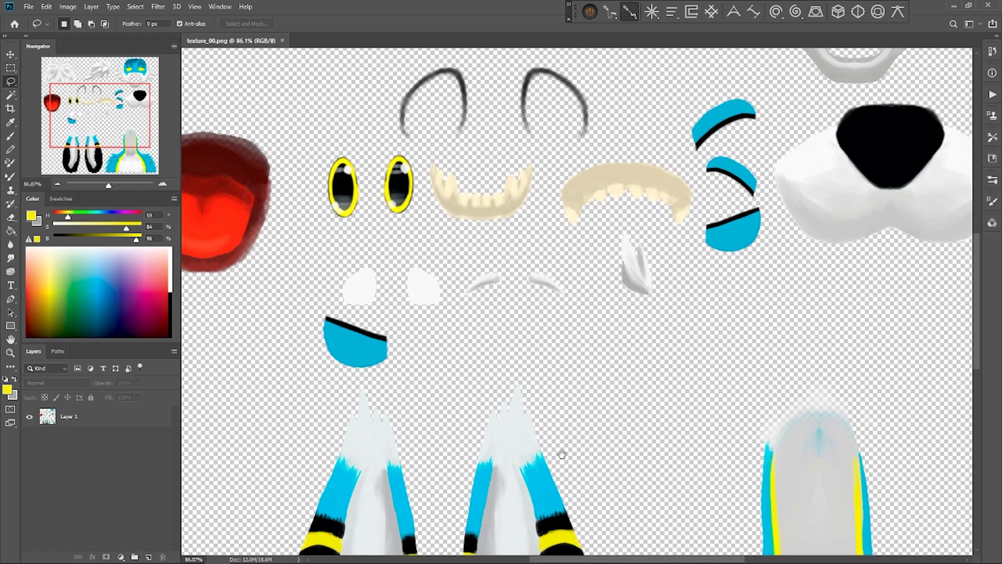
pyautogui.moveTo(561, 417)
pyautogui.mouseDown()
pyautogui.moveTo(454, 412)
pyautogui.moveTo(322, 491)
pyautogui.moveTo(266, 554)
pyautogui.mouseUp()
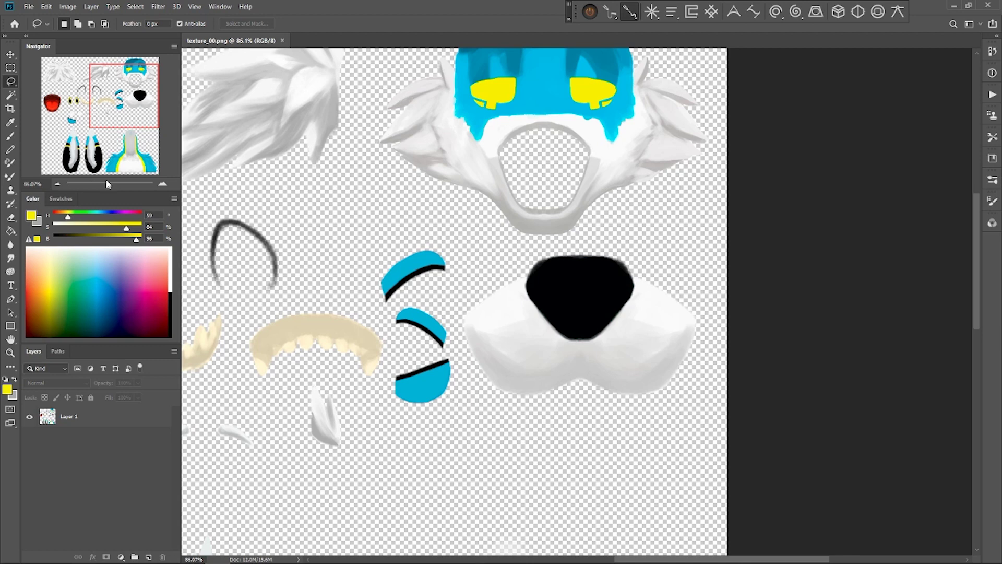
pyautogui.moveTo(110, 185); pyautogui.dragTo(118, 186)
pyautogui.moveTo(322, 226)
pyautogui.mouseDown()
pyautogui.moveTo(378, 329)
pyautogui.moveTo(429, 284)
pyautogui.mouseUp()
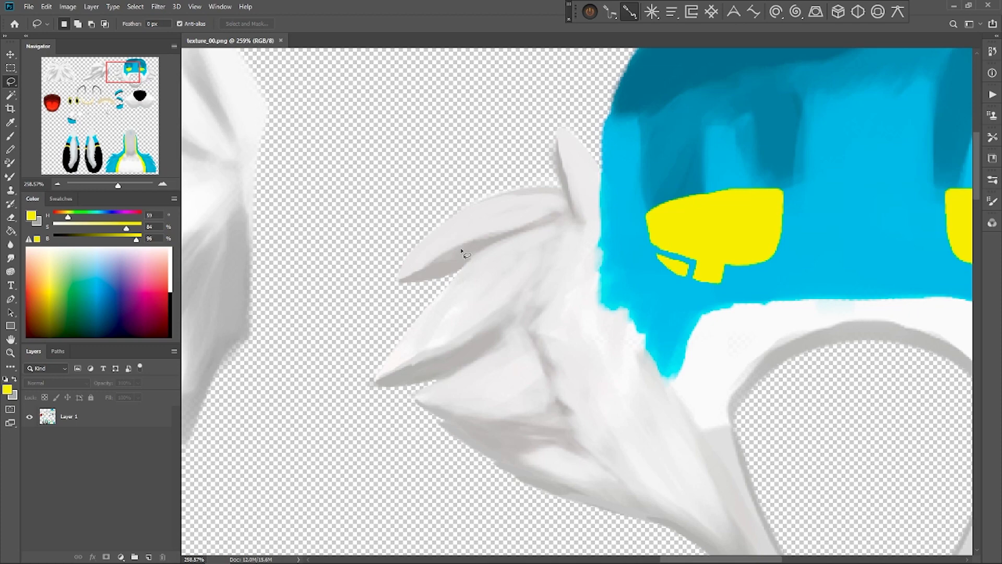
pyautogui.moveTo(120, 185); pyautogui.dragTo(112, 185)
pyautogui.moveTo(481, 407); pyautogui.dragTo(456, 284)
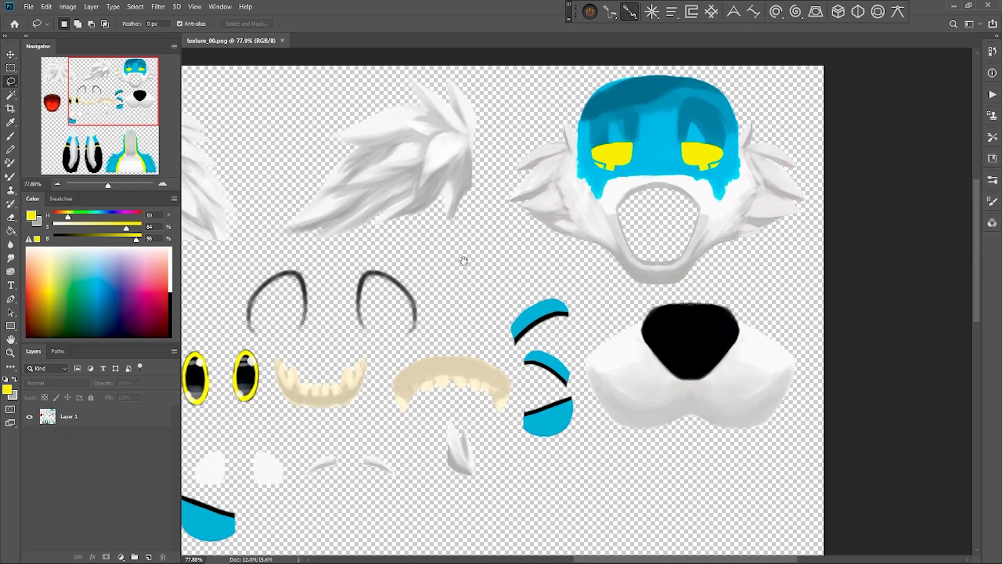
pyautogui.moveTo(314, 420); pyautogui.dragTo(536, 372)
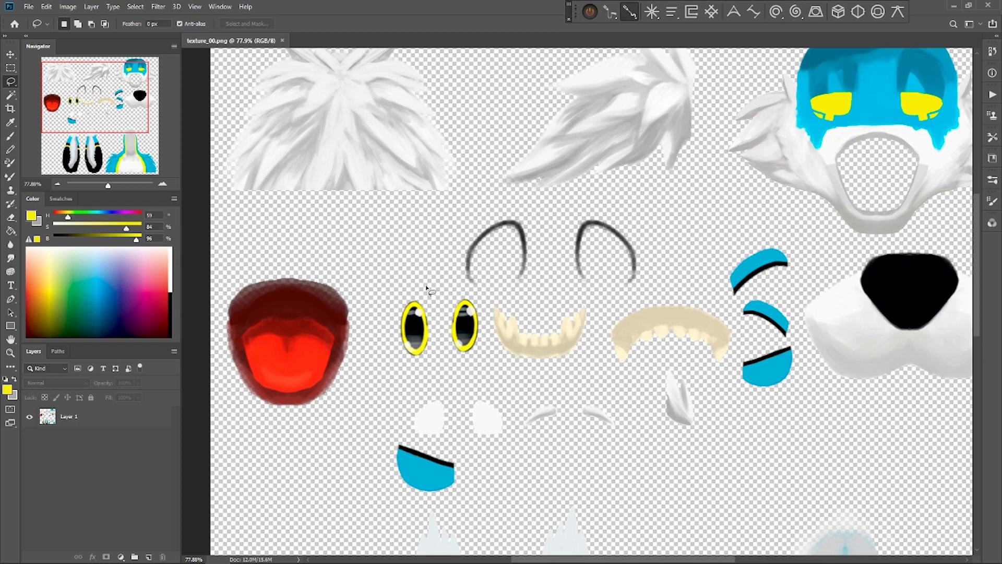
# Step: Zoom and pan around the atlas to inspect the blue face mask and eye strokes
pyautogui.scroll(6, 557, 287)
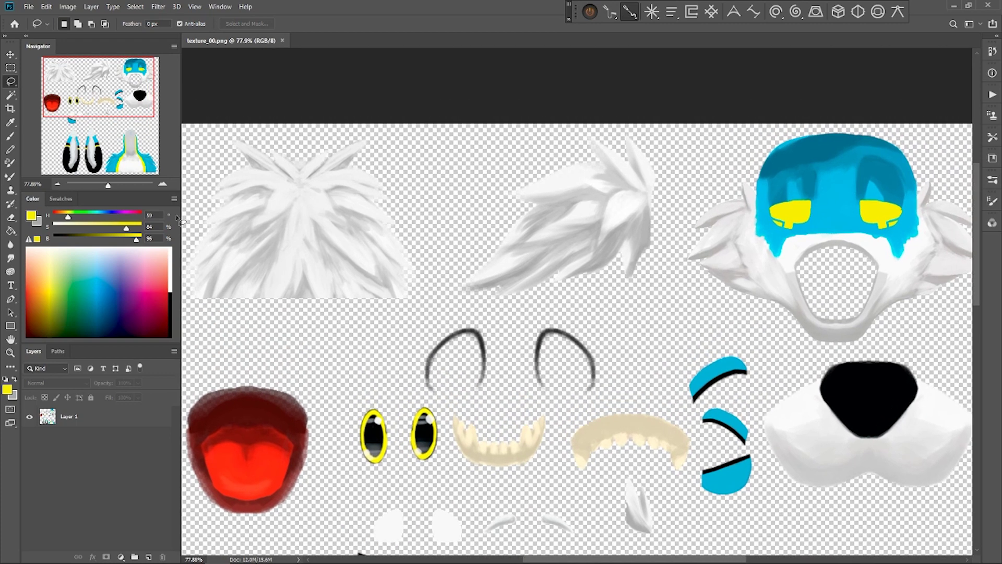
pyautogui.scroll(-3, 400, 279)
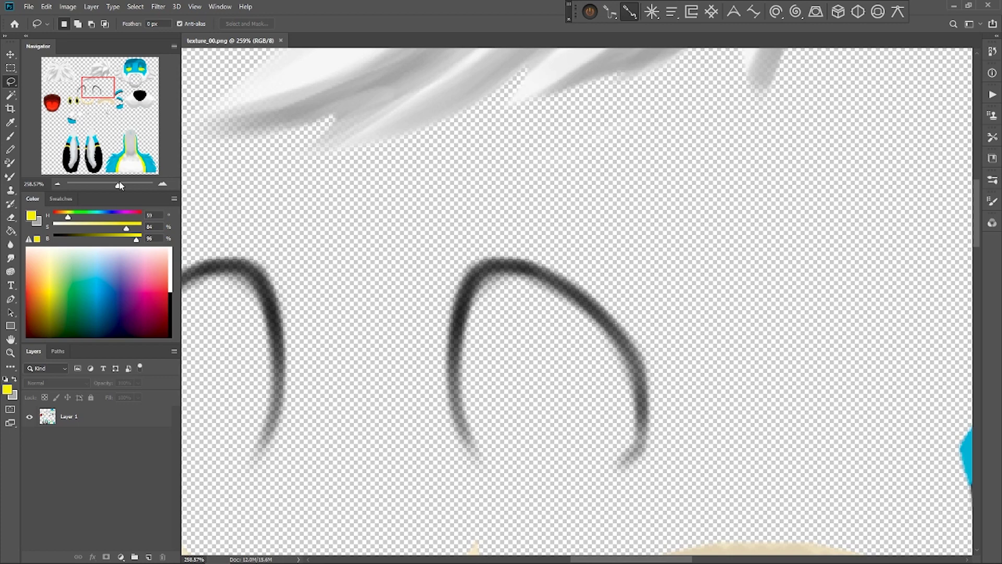
pyautogui.moveTo(119, 186); pyautogui.dragTo(114, 188)
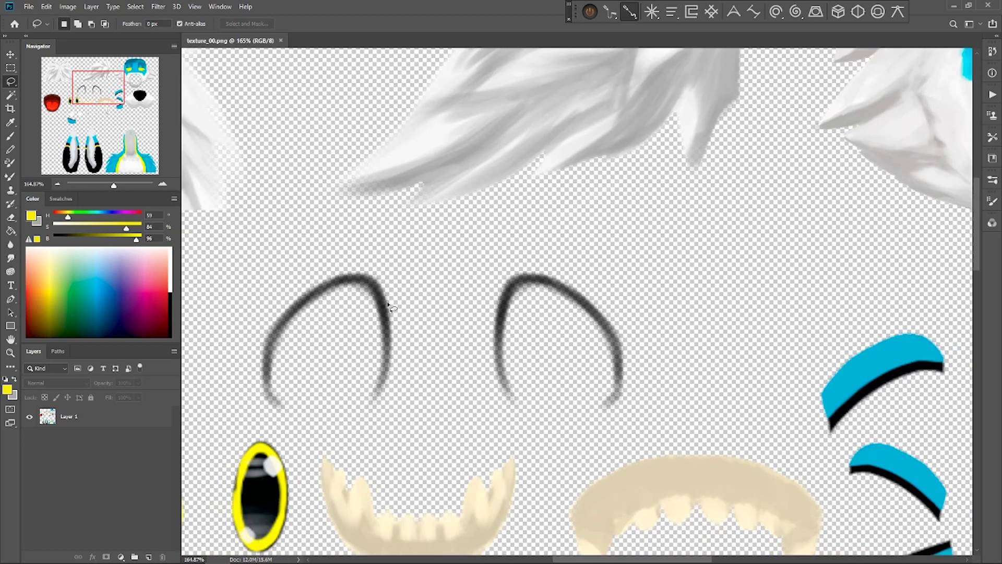
pyautogui.scroll(5, 364, 320)
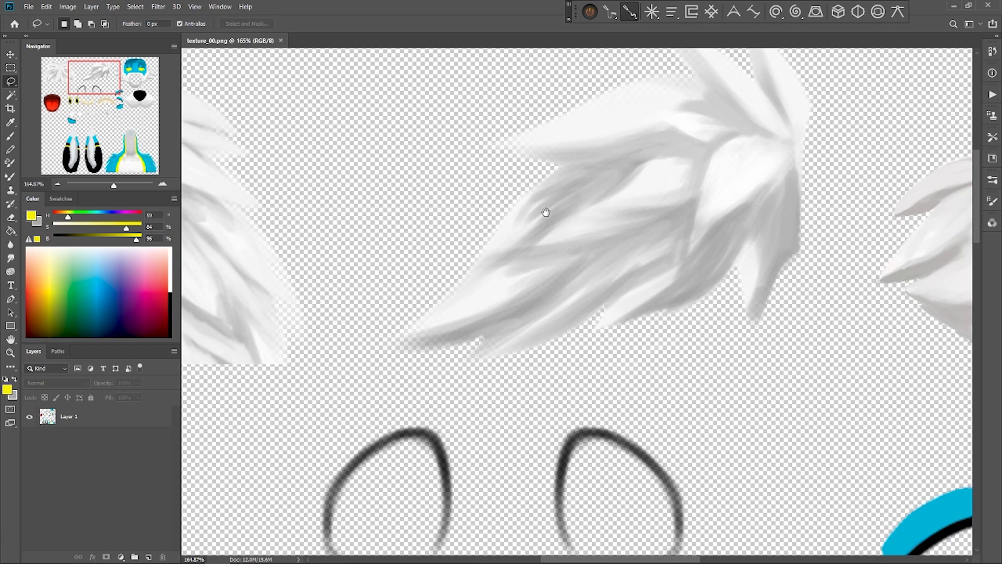
pyautogui.moveTo(543, 213); pyautogui.dragTo(479, 331)
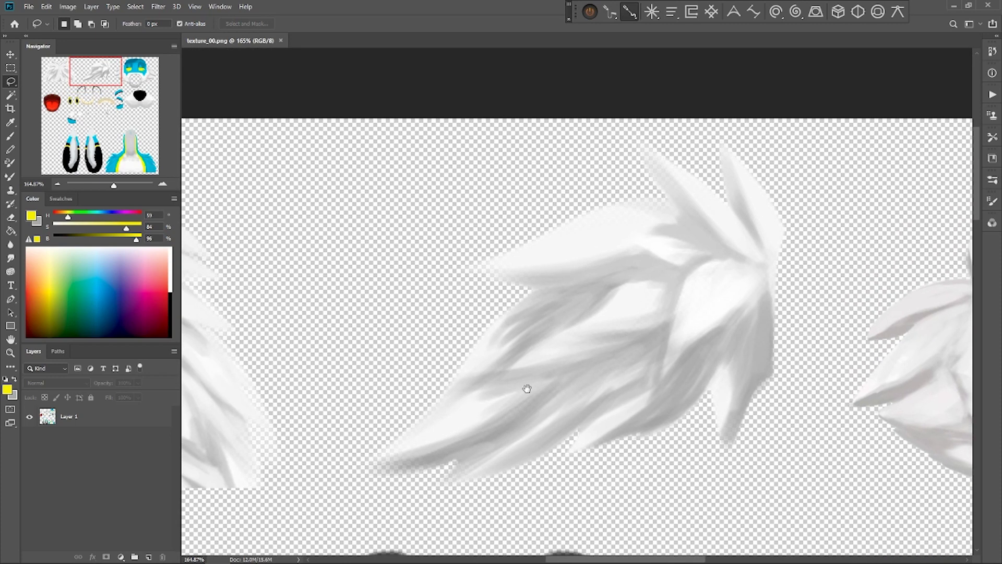
pyautogui.moveTo(641, 418)
pyautogui.mouseDown()
pyautogui.moveTo(398, 230)
pyautogui.moveTo(412, 255)
pyautogui.mouseUp()
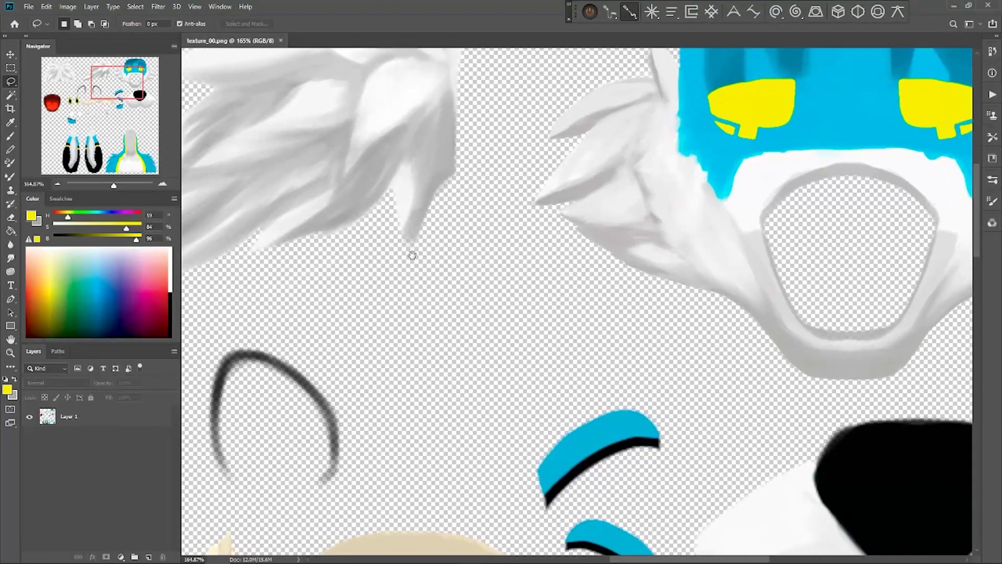
pyautogui.moveTo(590, 187); pyautogui.dragTo(434, 404)
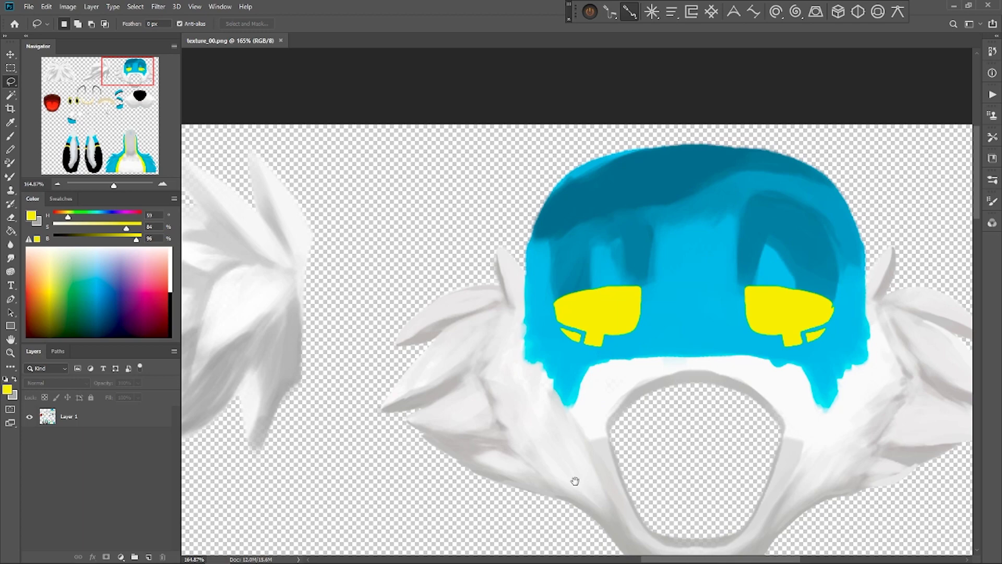
pyautogui.moveTo(313, 354); pyautogui.dragTo(456, 440)
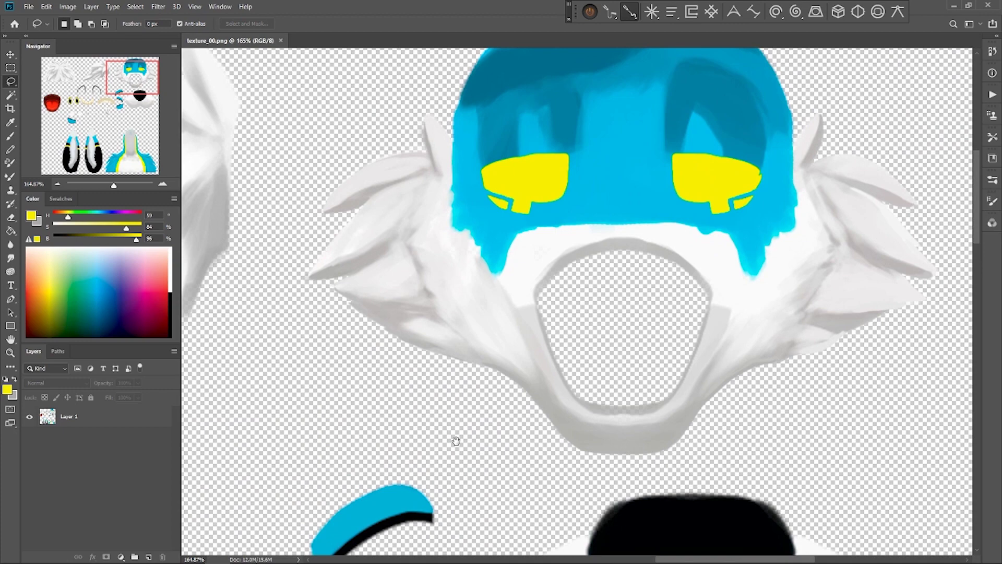
pyautogui.moveTo(793, 264); pyautogui.dragTo(573, 424)
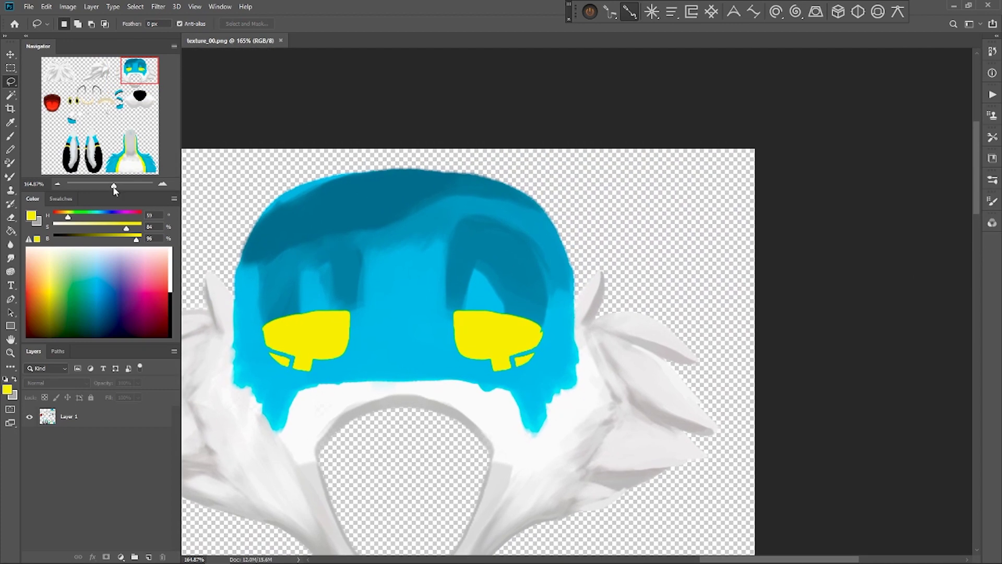
# Step: Zoom in on the leaf beside the face, add empty Layer 2, and sample its grey shading
pyautogui.moveTo(115, 191); pyautogui.dragTo(124, 190)
pyautogui.moveTo(577, 342); pyautogui.dragTo(505, 431)
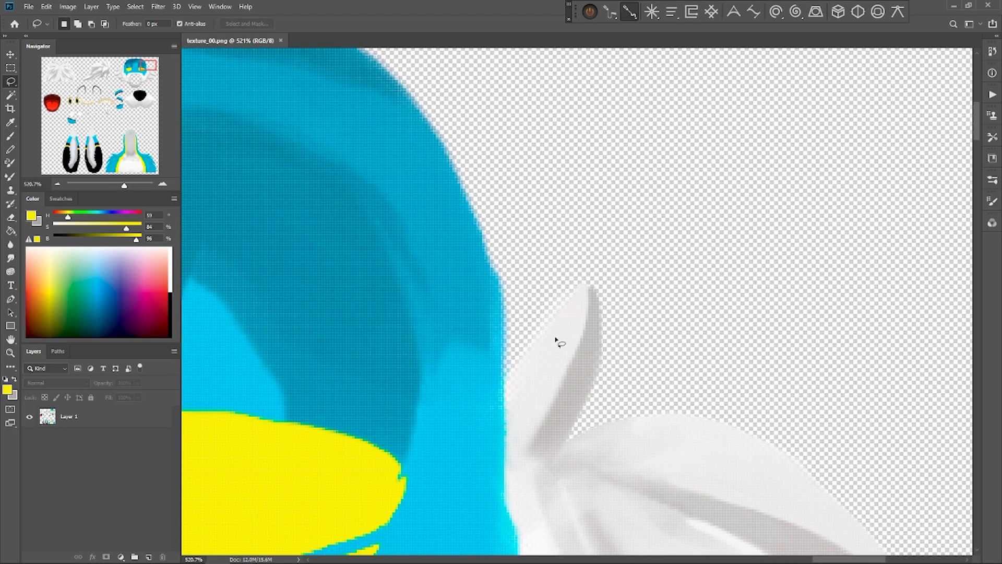
pyautogui.click(149, 557)
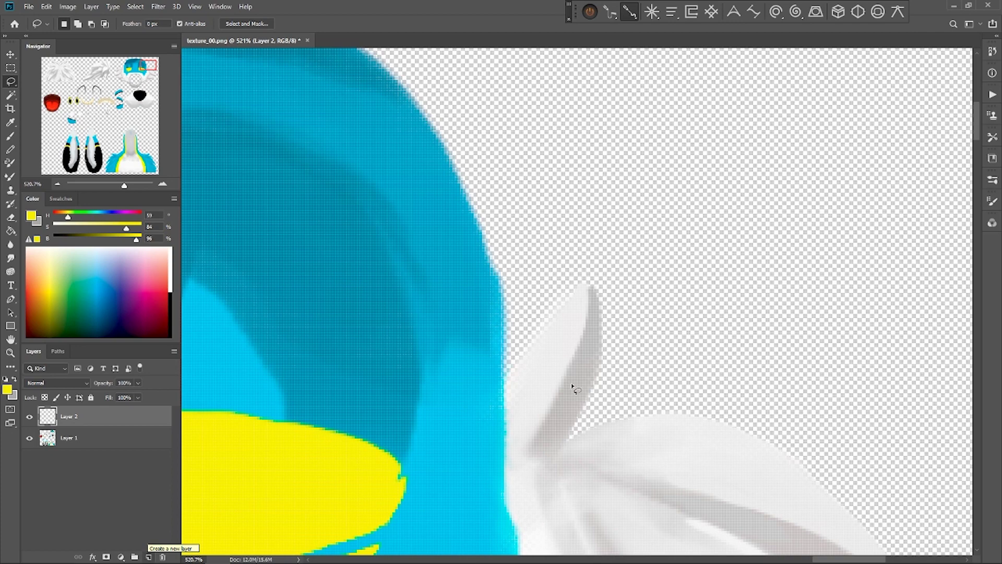
pyautogui.press('b')
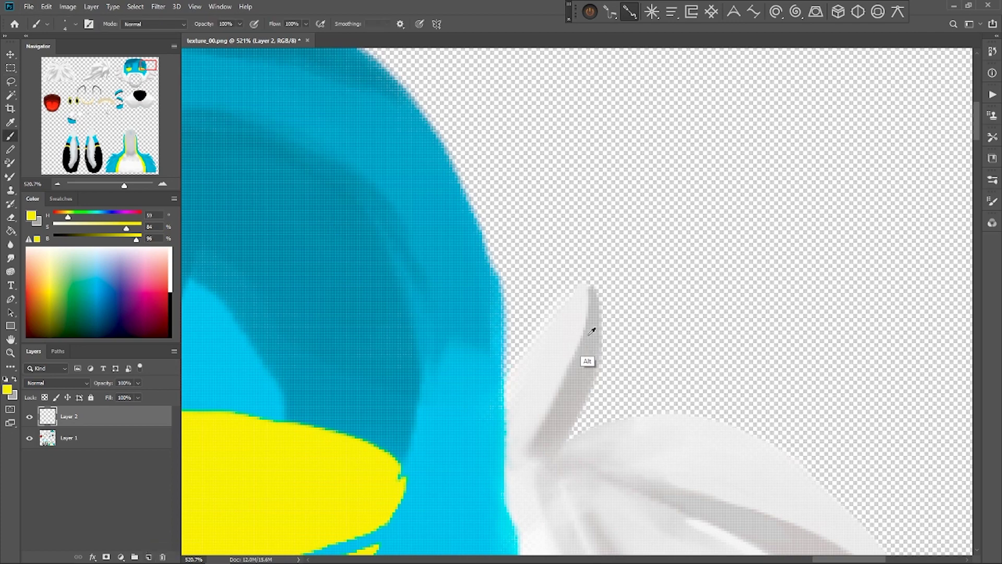
pyautogui.keyDown('alt'); pyautogui.click(597, 332); pyautogui.keyUp('alt')
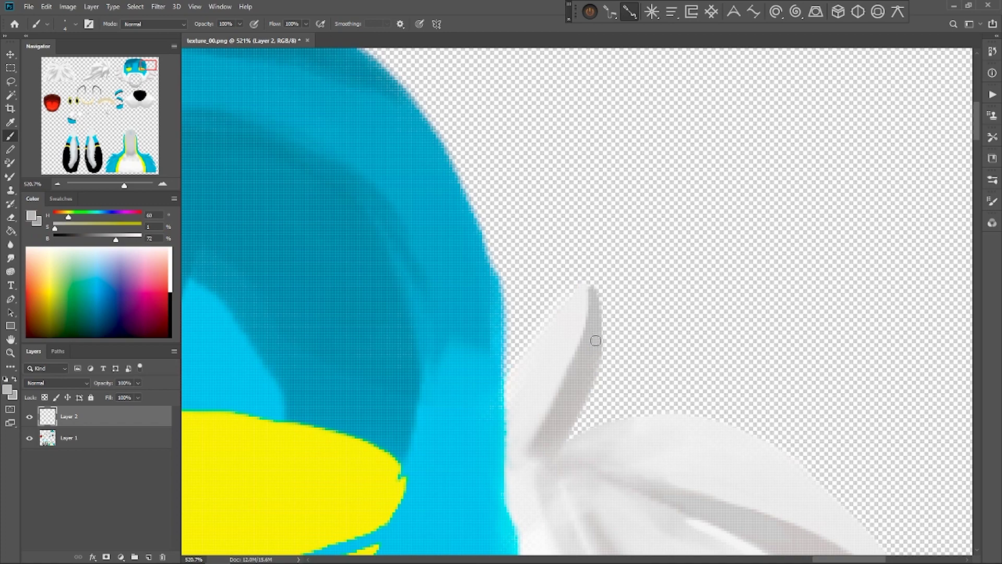
# Step: Sample a lighter near-white grey near the leaf tip and lasso around the tip
pyautogui.keyDown('alt'); pyautogui.click(575, 297); pyautogui.keyUp('alt')
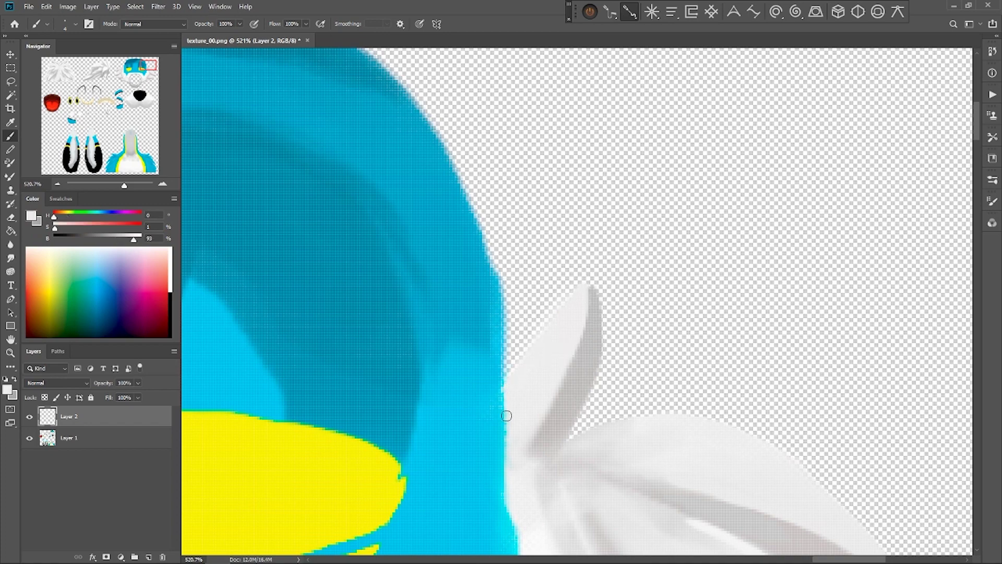
pyautogui.press('l')
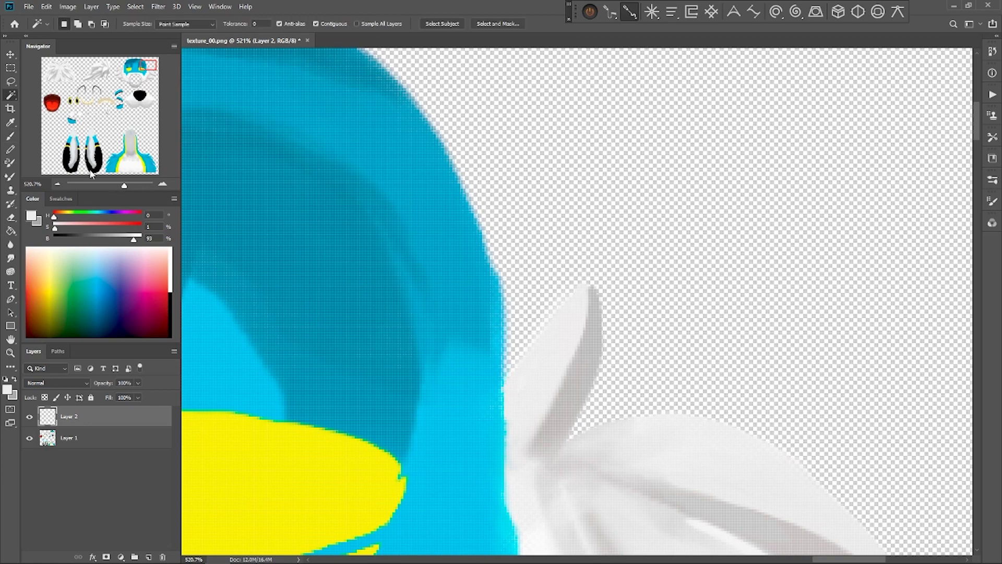
pyautogui.moveTo(526, 356)
pyautogui.mouseDown()
pyautogui.moveTo(588, 281)
pyautogui.moveTo(573, 278)
pyautogui.moveTo(516, 341)
pyautogui.moveTo(503, 380)
pyautogui.moveTo(545, 343)
pyautogui.mouseUp()
pyautogui.click(571, 360)
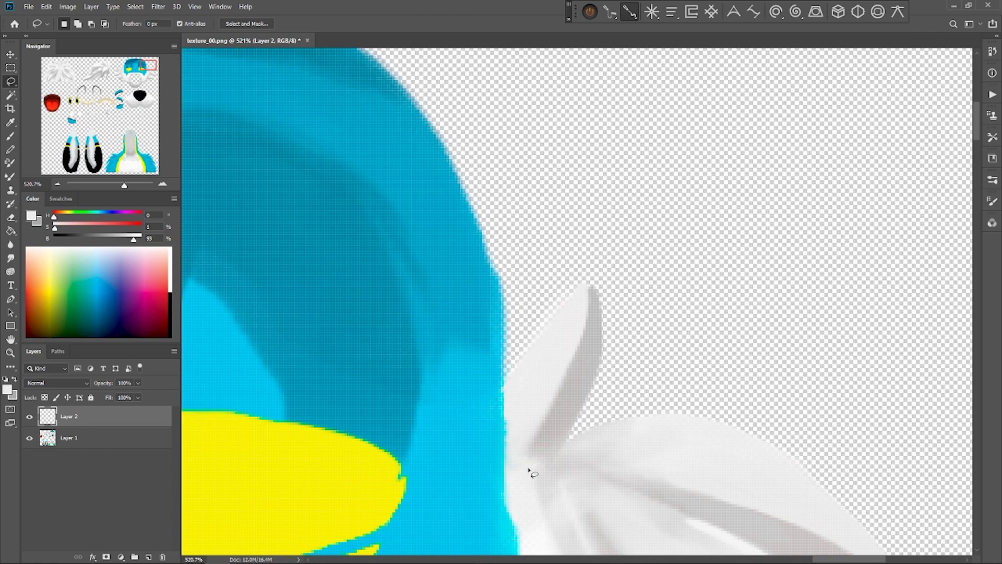
# Step: Switch to Layer 1 and lasso along the blue face edge near the white leaves
pyautogui.hotkey('alt', '[')
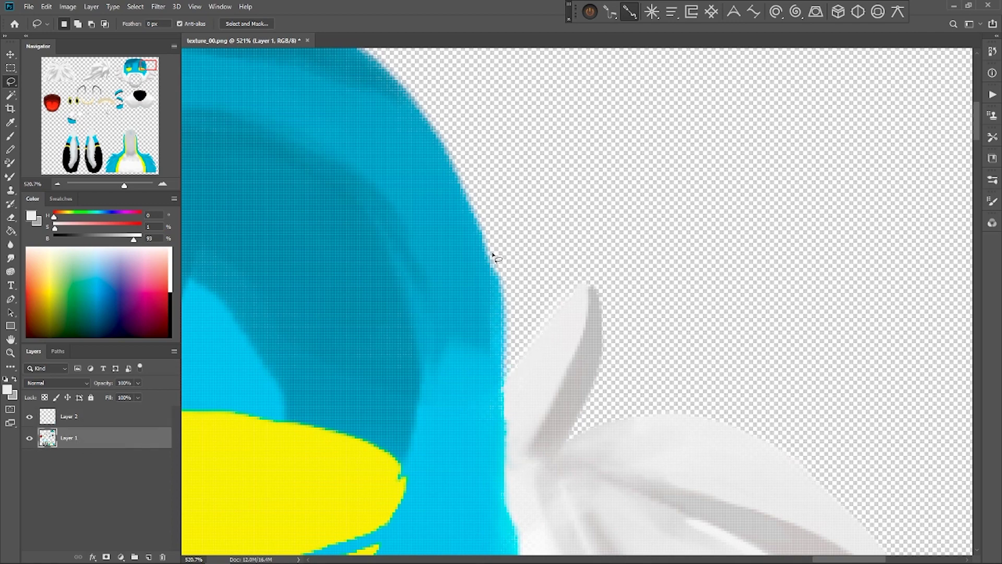
pyautogui.moveTo(486, 242)
pyautogui.mouseDown()
pyautogui.moveTo(506, 369)
pyautogui.moveTo(506, 245)
pyautogui.moveTo(499, 214)
pyautogui.mouseUp()
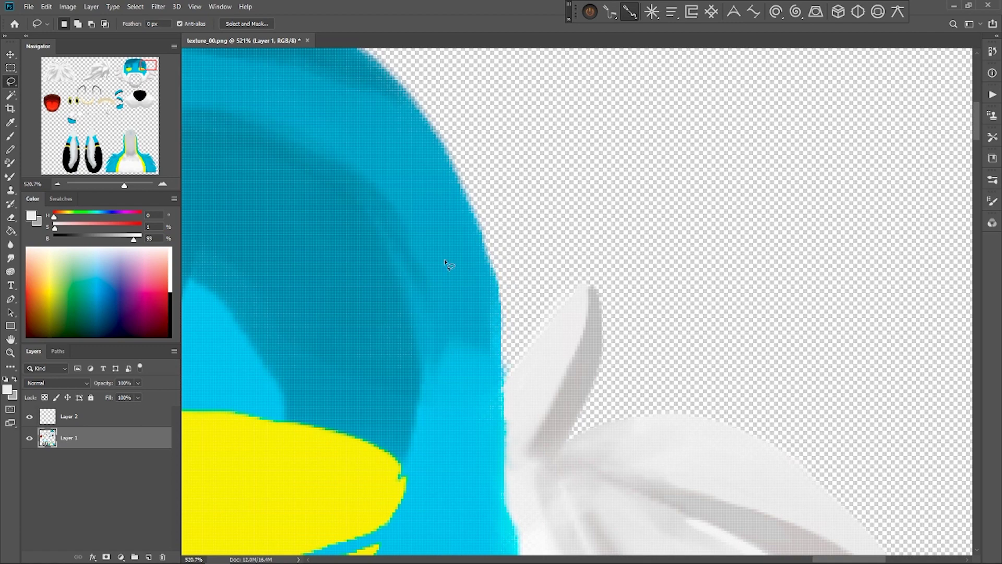
pyautogui.moveTo(456, 469); pyautogui.dragTo(387, 278)
pyautogui.moveTo(552, 358); pyautogui.dragTo(462, 476)
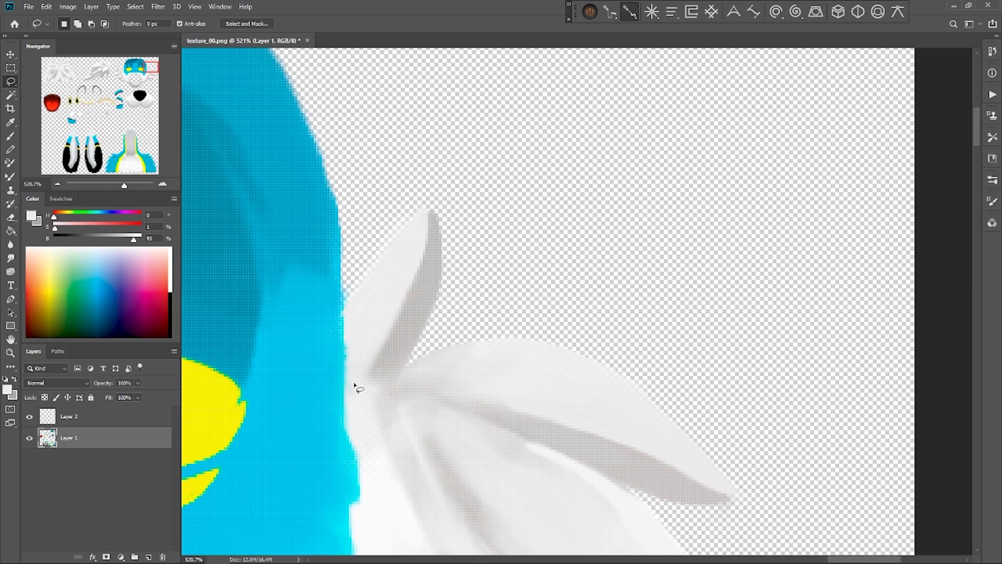
pyautogui.moveTo(351, 380); pyautogui.dragTo(438, 299)
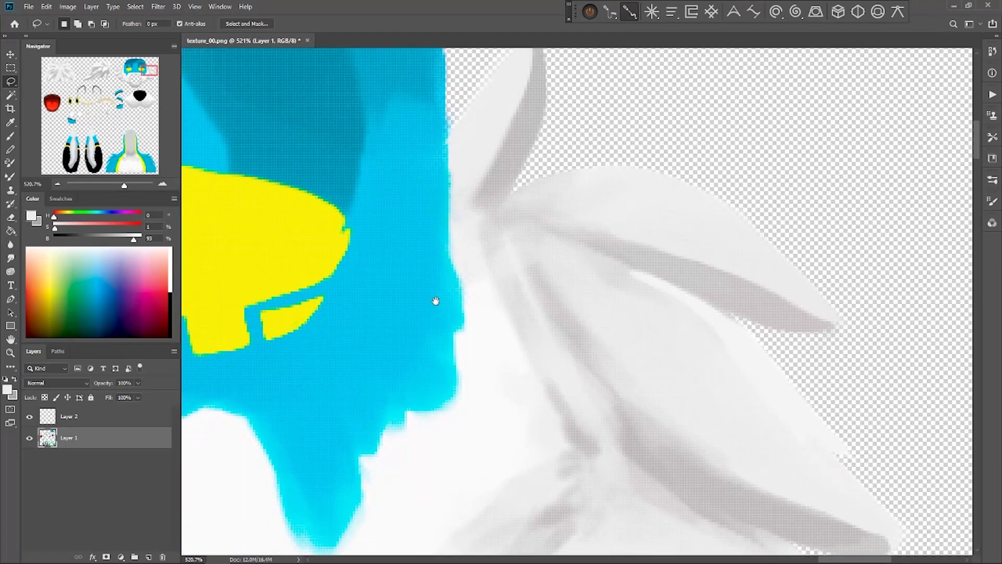
pyautogui.scroll(-5, 459, 447)
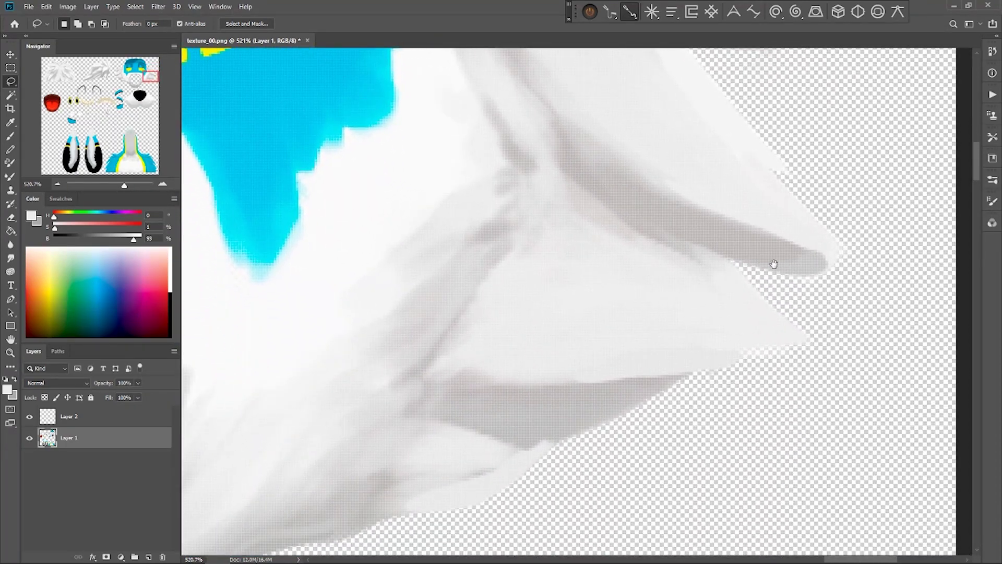
pyautogui.moveTo(295, 494); pyautogui.dragTo(420, 475)
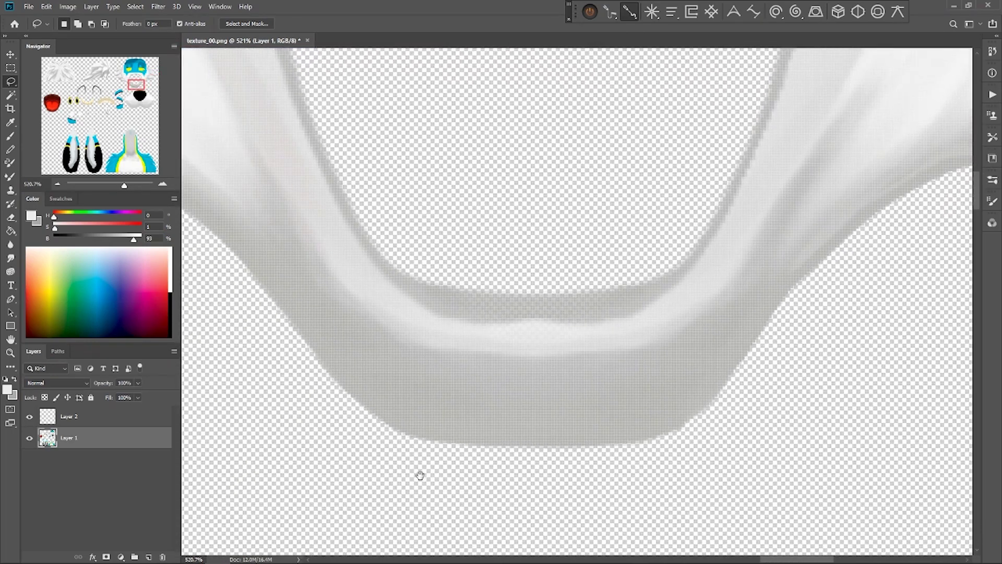
pyautogui.moveTo(382, 413)
pyautogui.mouseDown()
pyautogui.moveTo(398, 459)
pyautogui.moveTo(476, 509)
pyautogui.moveTo(467, 515)
pyautogui.mouseUp()
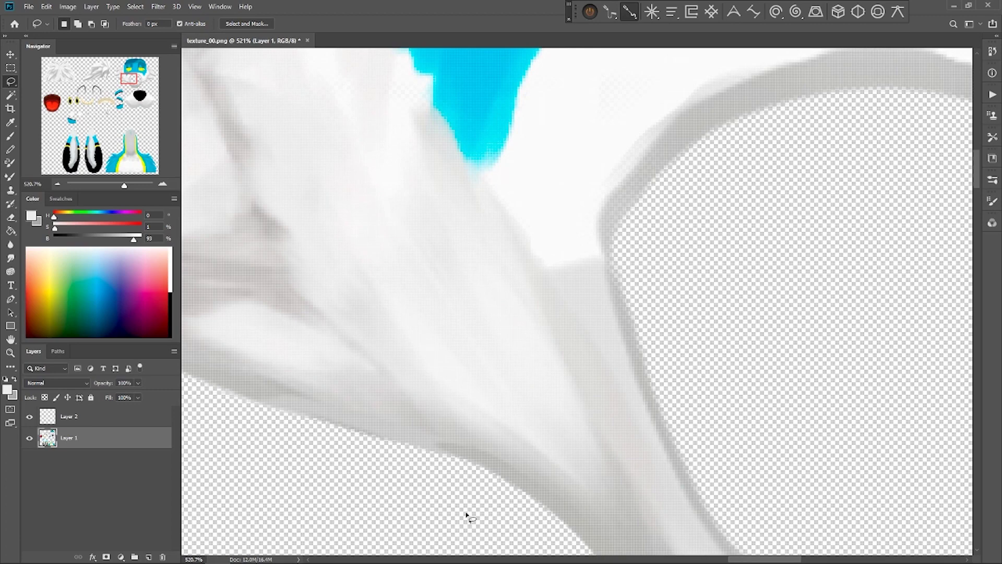
pyautogui.moveTo(124, 185); pyautogui.dragTo(116, 191)
pyautogui.moveTo(339, 438); pyautogui.dragTo(339, 243)
pyautogui.moveTo(573, 283); pyautogui.dragTo(373, 291)
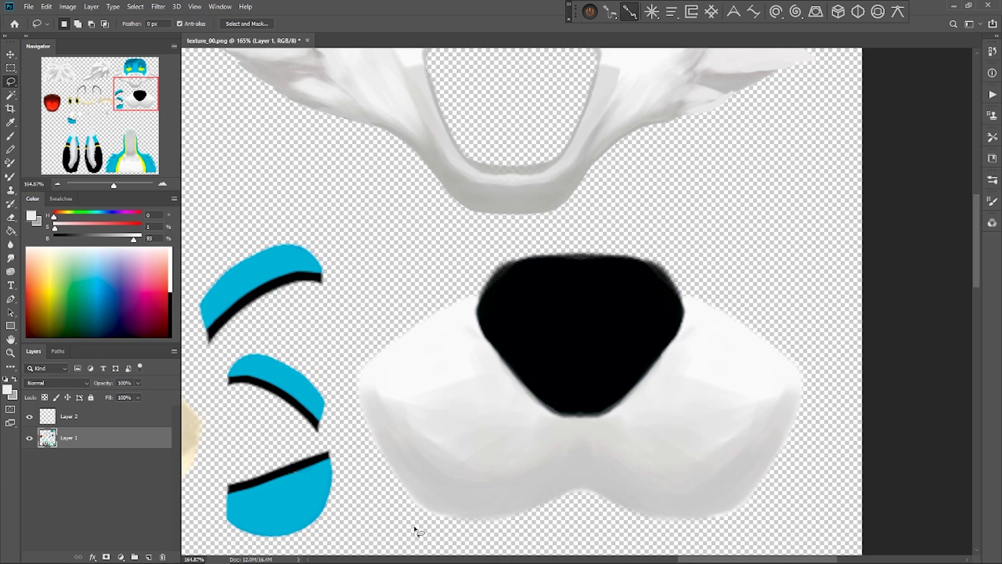
pyautogui.moveTo(279, 231); pyautogui.dragTo(448, 353)
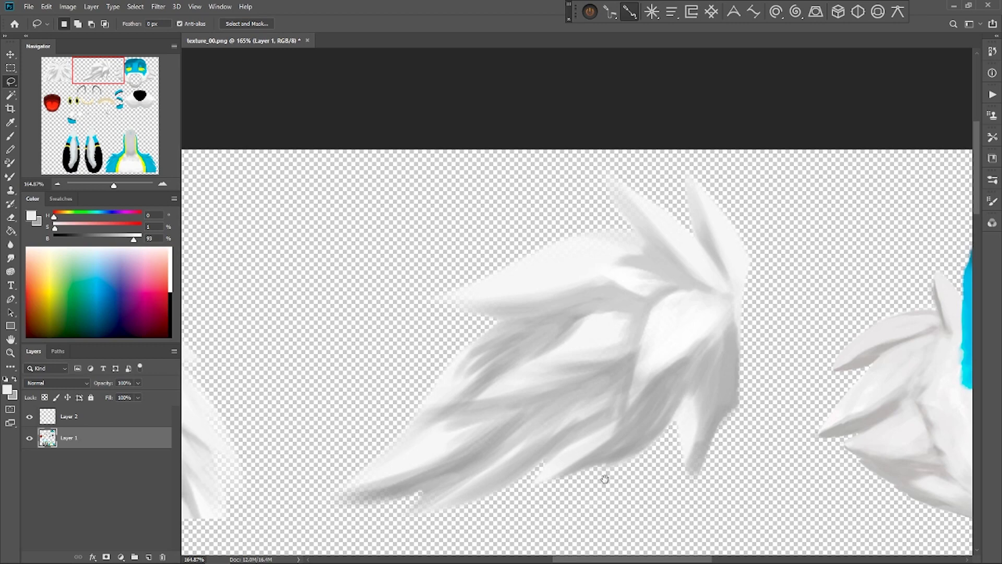
pyautogui.moveTo(604, 479); pyautogui.dragTo(485, 290)
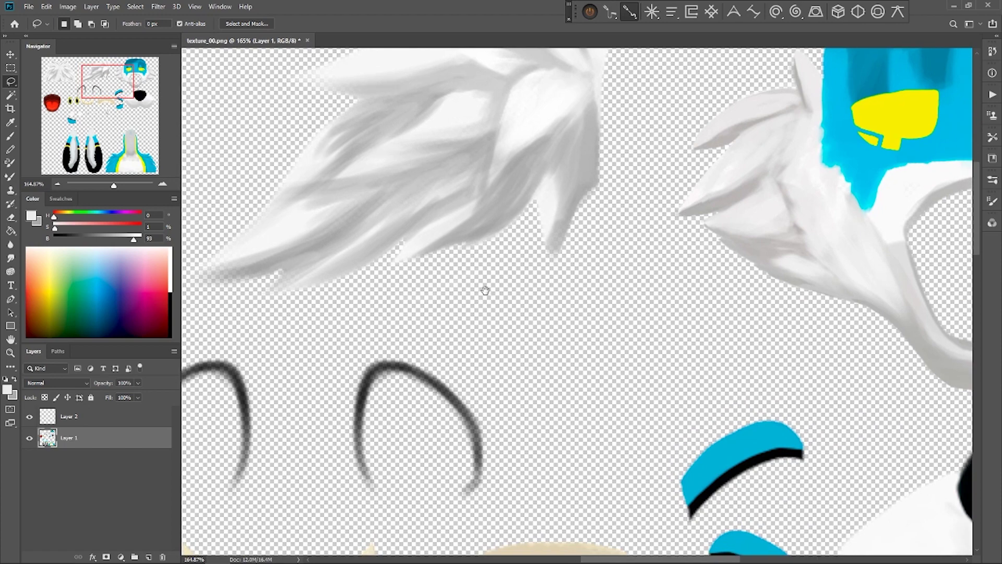
pyautogui.moveTo(615, 270); pyautogui.dragTo(841, 352)
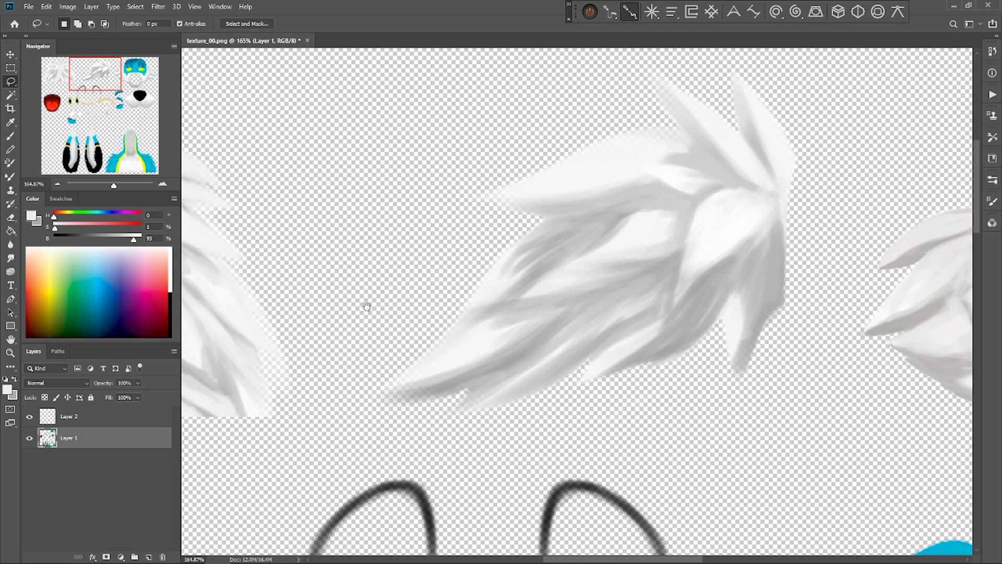
pyautogui.moveTo(365, 303); pyautogui.dragTo(302, 365)
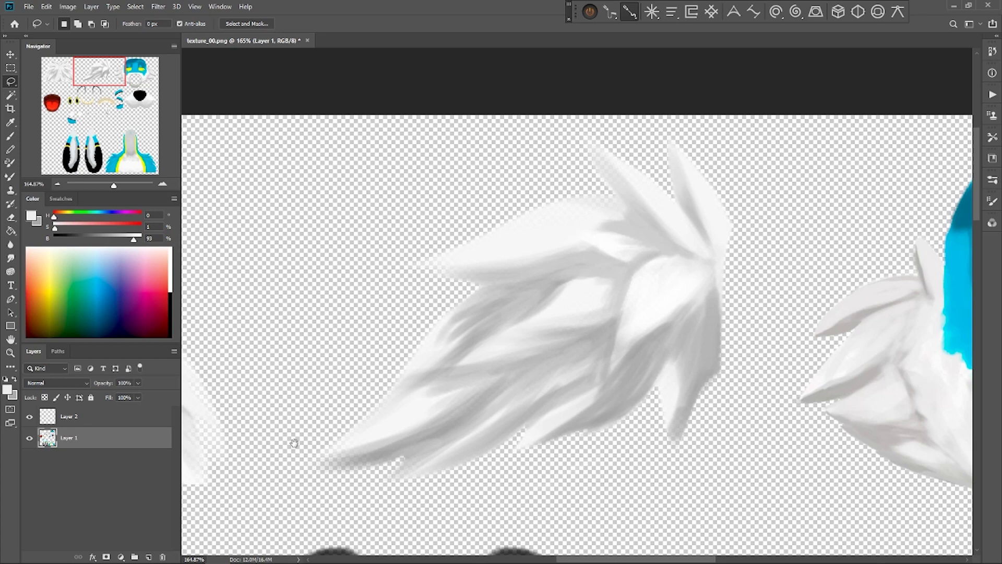
pyautogui.moveTo(293, 441); pyautogui.dragTo(819, 342)
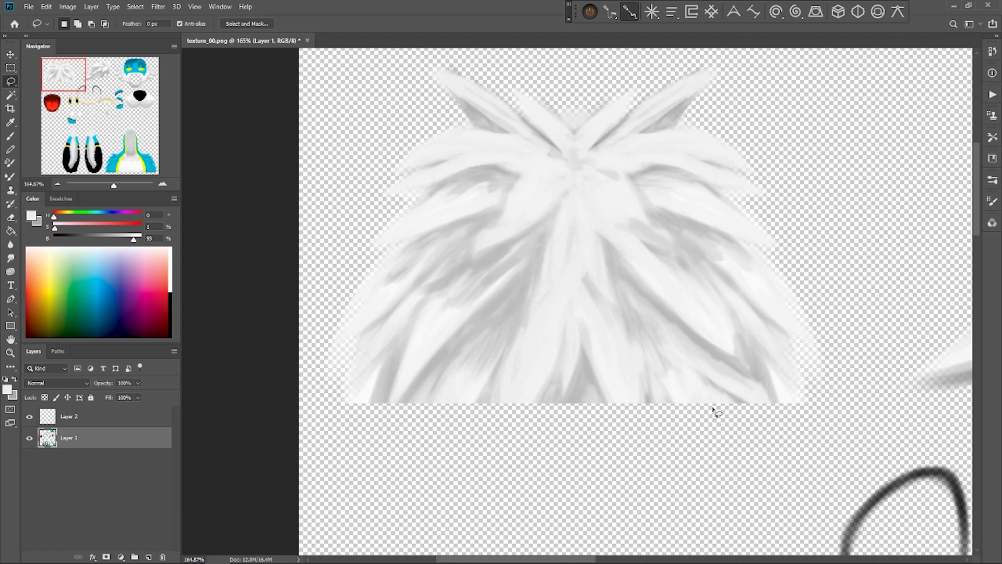
pyautogui.moveTo(418, 358); pyautogui.dragTo(387, 219)
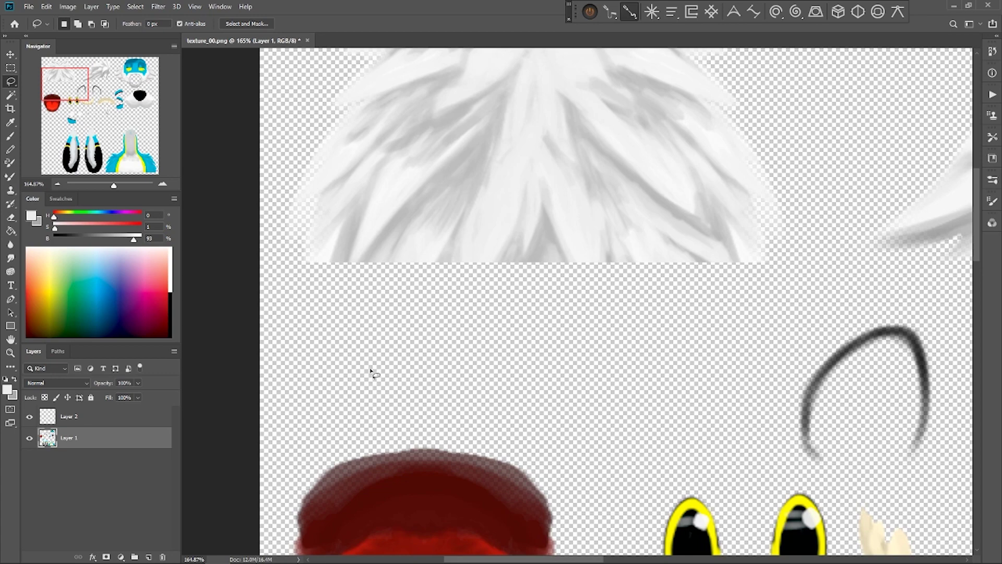
pyautogui.moveTo(382, 313); pyautogui.dragTo(382, 376)
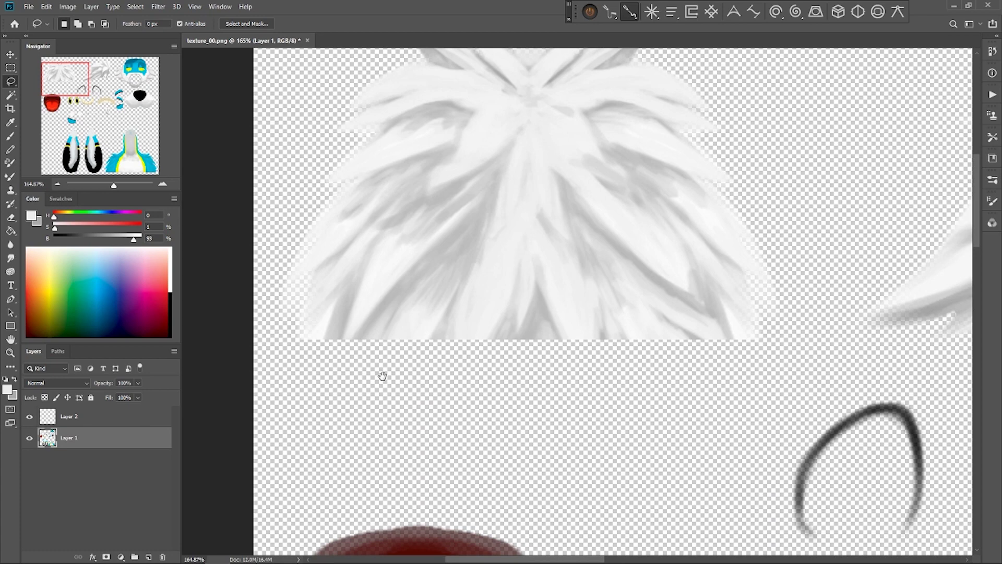
pyautogui.moveTo(356, 467); pyautogui.dragTo(358, 371)
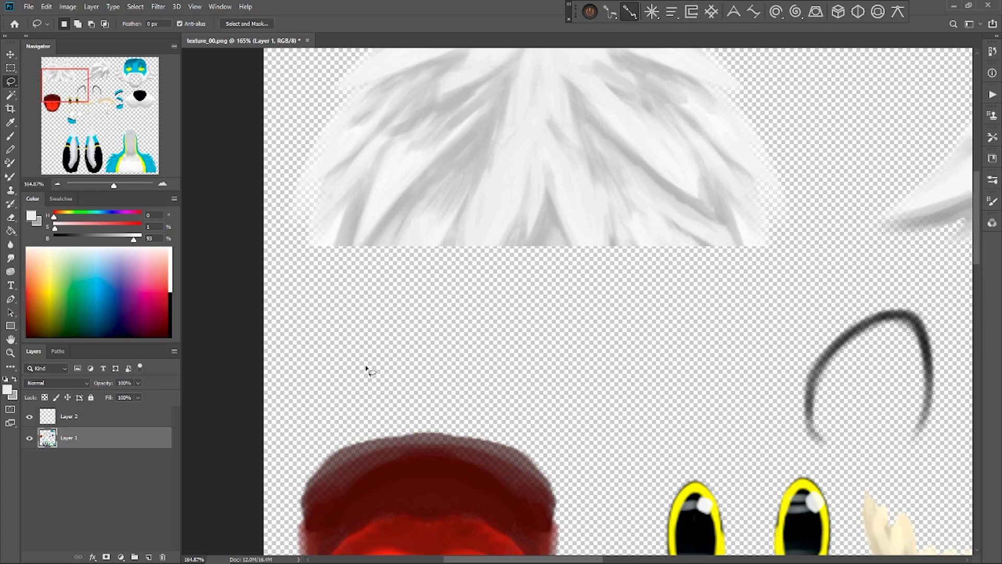
pyautogui.scroll(-5, 323, 459)
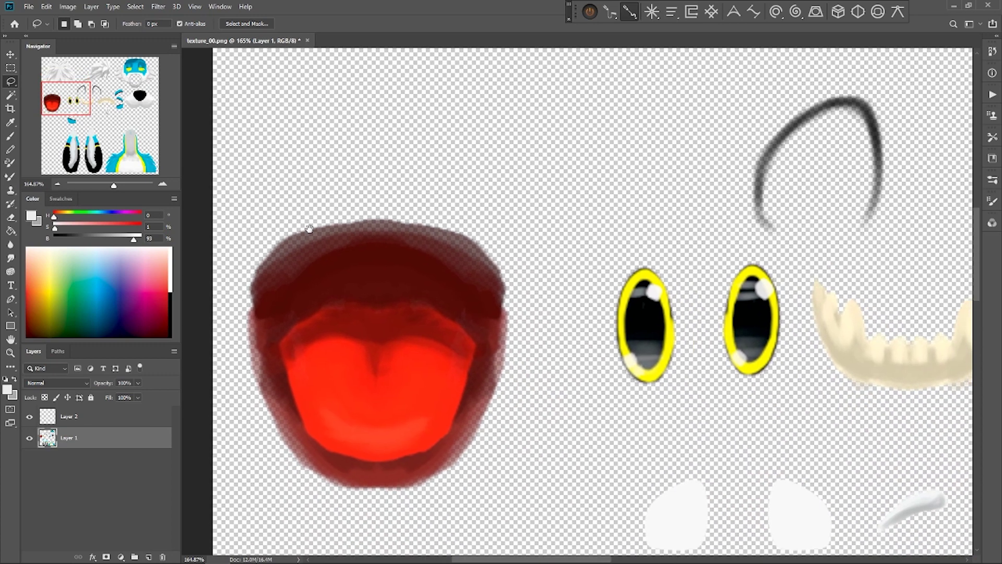
pyautogui.moveTo(539, 293); pyautogui.dragTo(454, 408)
pyautogui.moveTo(391, 197); pyautogui.dragTo(633, 420)
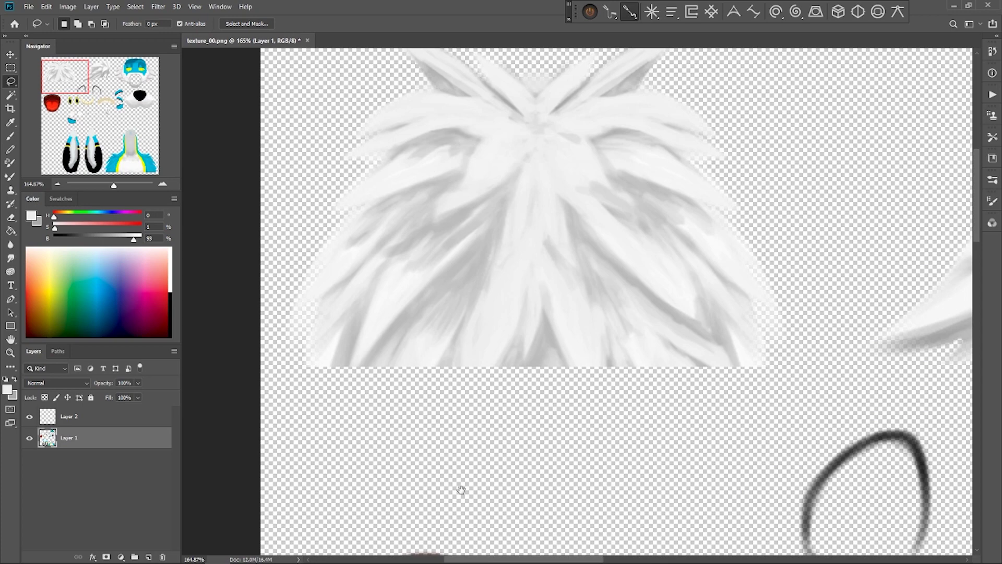
pyautogui.moveTo(559, 241); pyautogui.dragTo(505, 456)
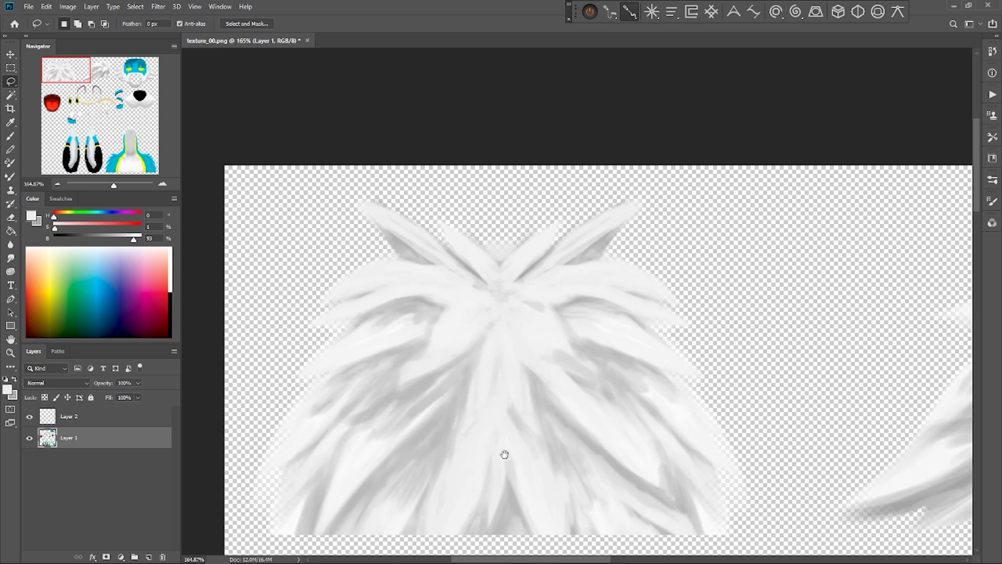
pyautogui.scroll(-3, 416, 381)
pyautogui.hscroll(5, 416, 381)
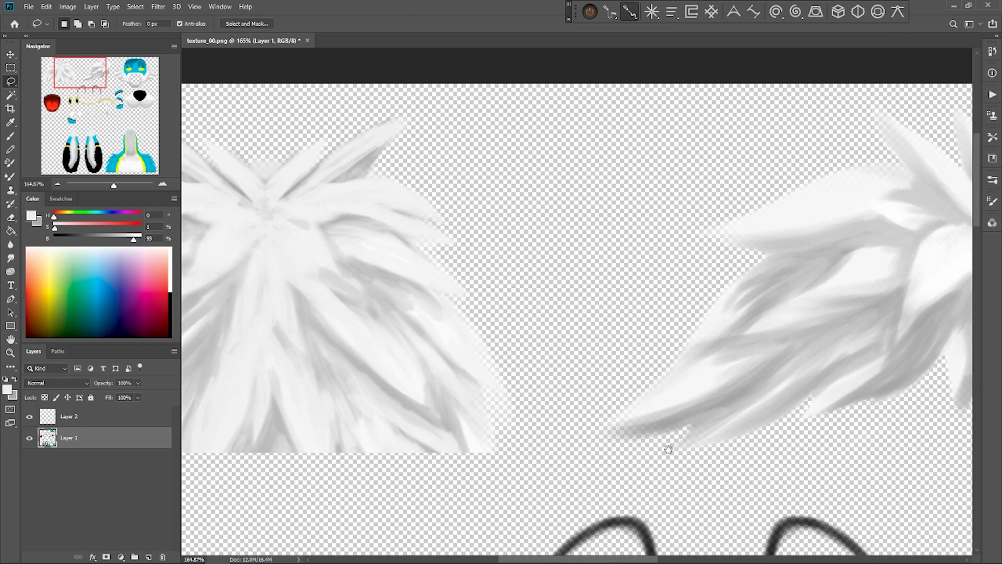
pyautogui.moveTo(667, 447); pyautogui.dragTo(377, 312)
pyautogui.scroll(-12, 377, 312)
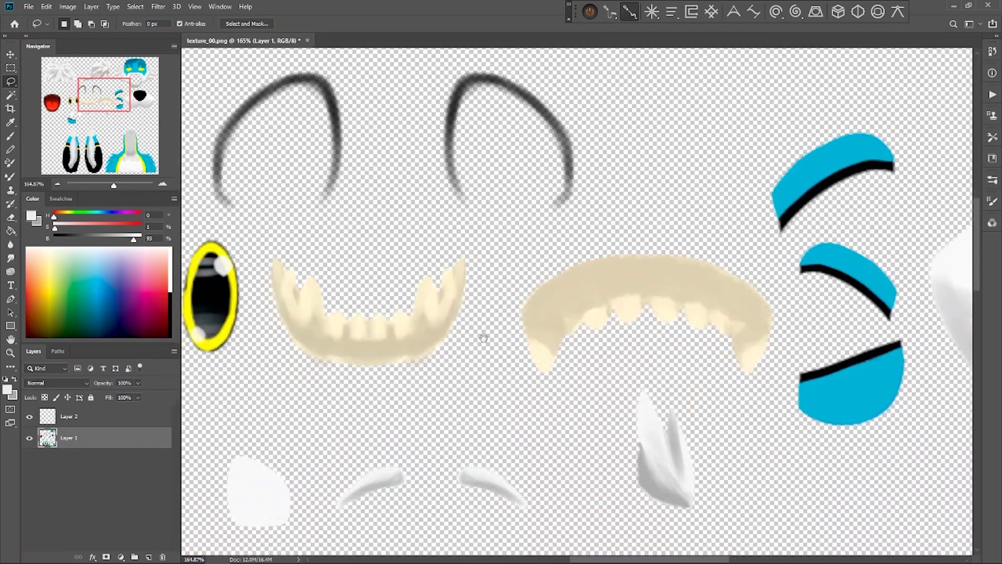
pyautogui.hscroll(-4, 471, 416)
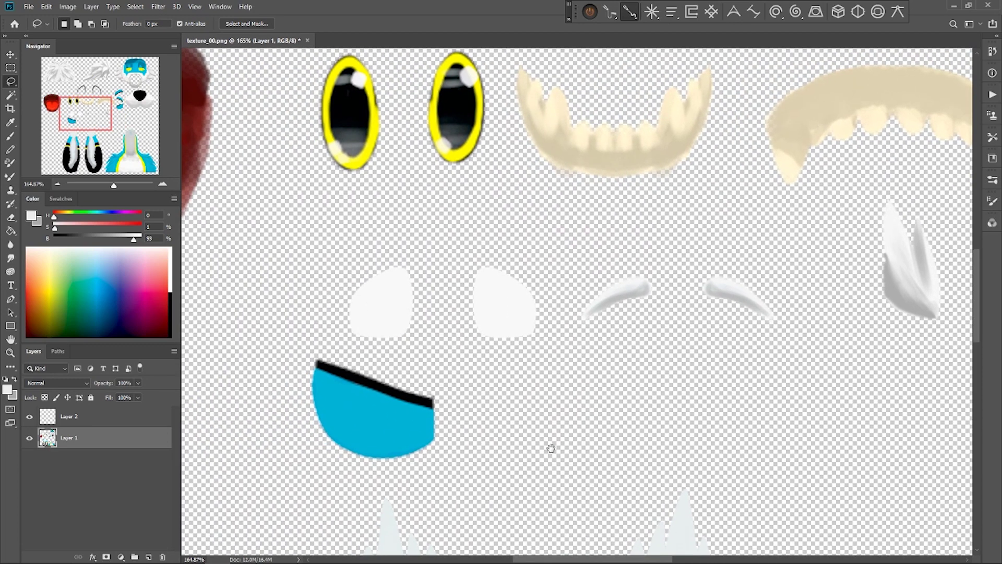
pyautogui.scroll(5, 313, 448)
pyautogui.hscroll(-7, 380, 497)
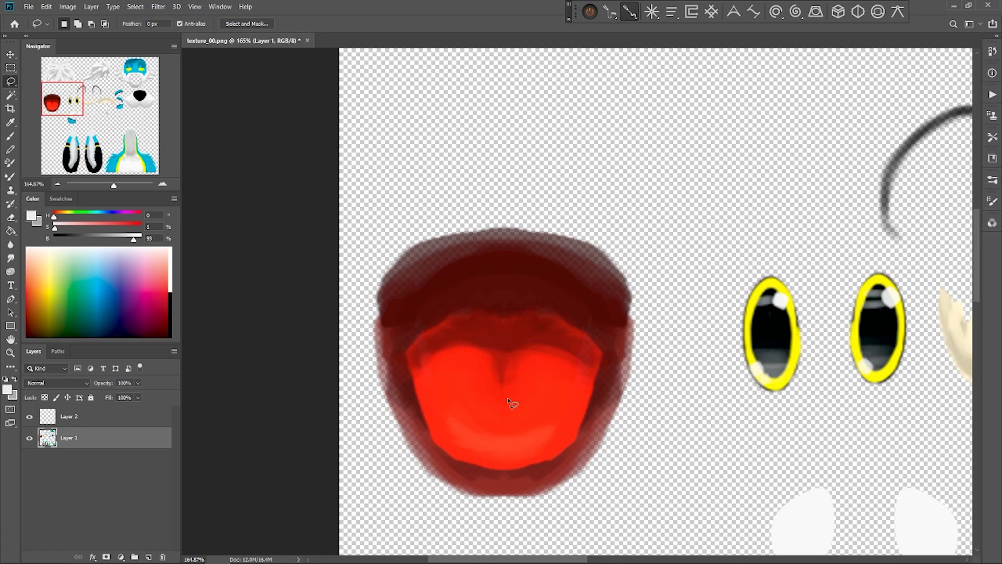
pyautogui.moveTo(656, 157); pyautogui.dragTo(363, 372)
pyautogui.moveTo(749, 420); pyautogui.dragTo(360, 422)
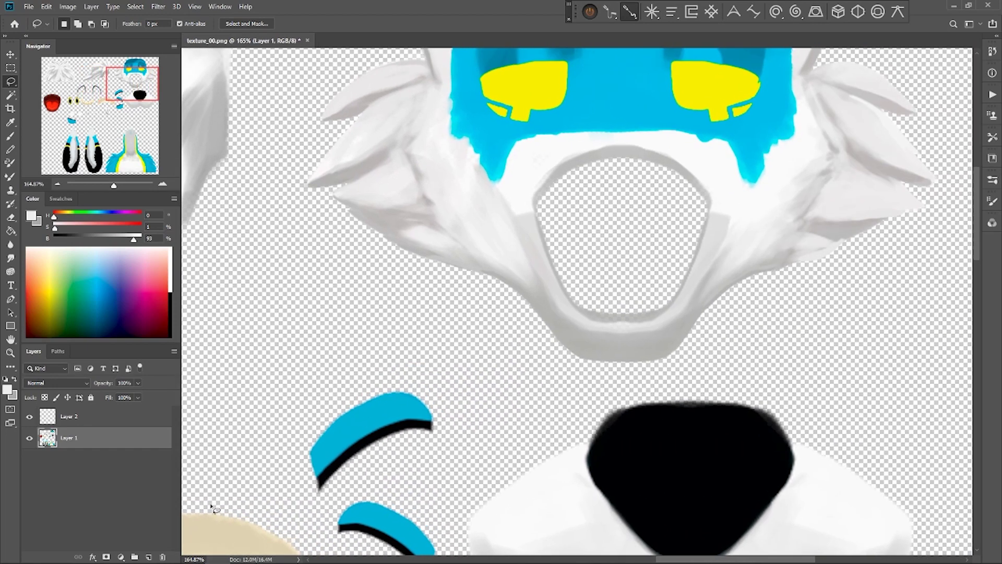
pyautogui.moveTo(550, 235); pyautogui.dragTo(483, 465)
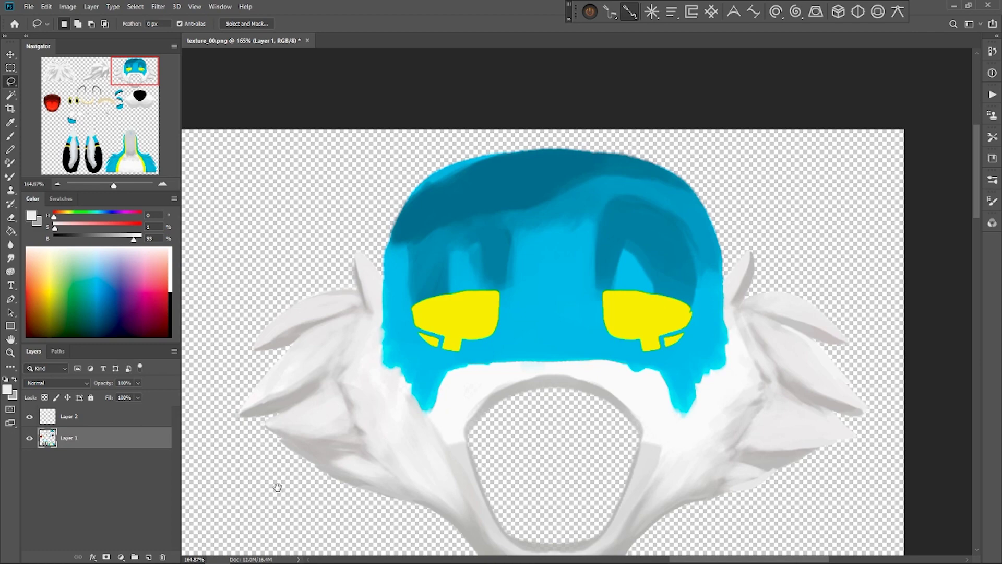
pyautogui.moveTo(277, 486); pyautogui.dragTo(377, 355)
pyautogui.scroll(-10, 377, 355)
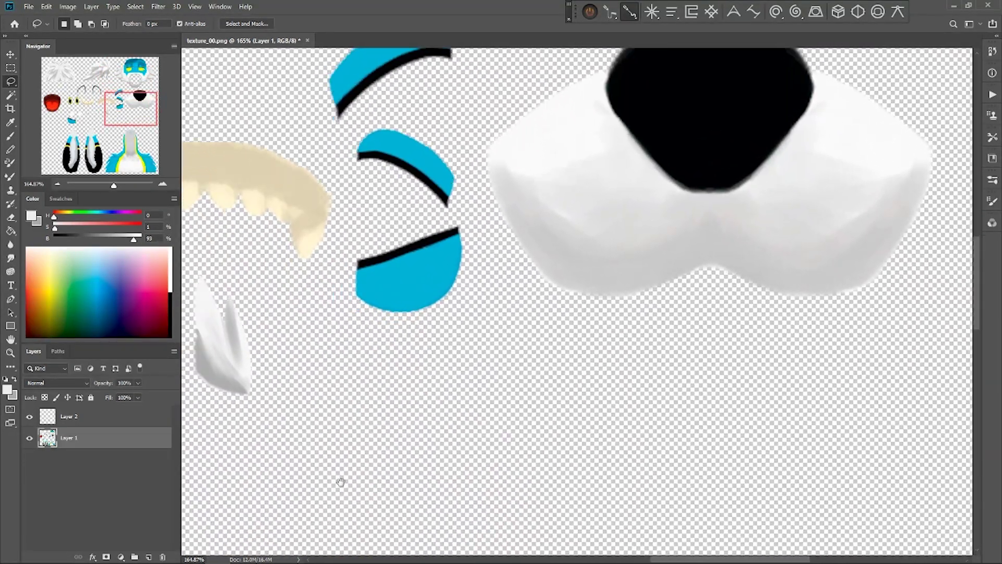
pyautogui.moveTo(340, 481); pyautogui.dragTo(483, 396)
pyautogui.scroll(-7, 483, 396)
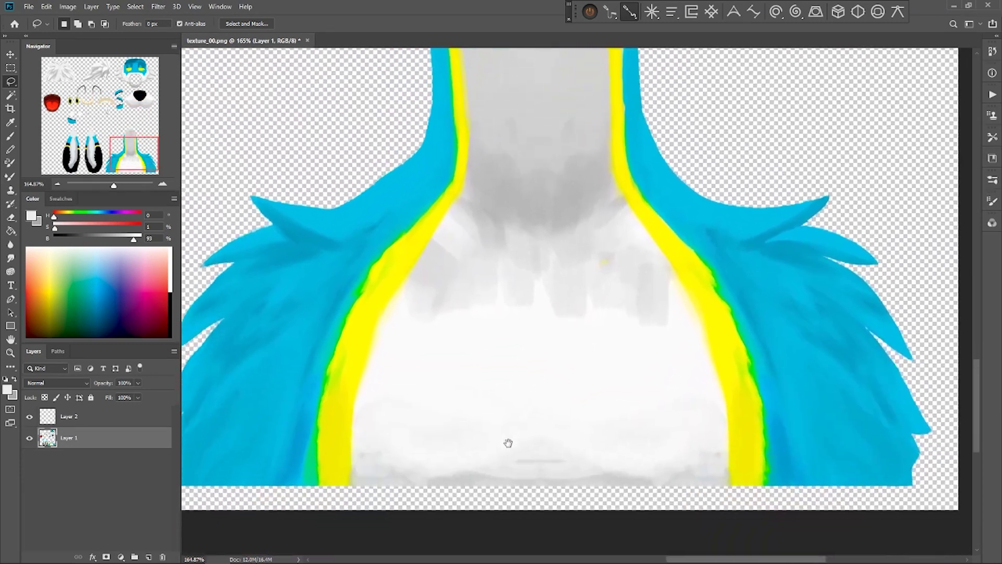
pyautogui.hscroll(-8, 496, 379)
pyautogui.scroll(4, 496, 379)
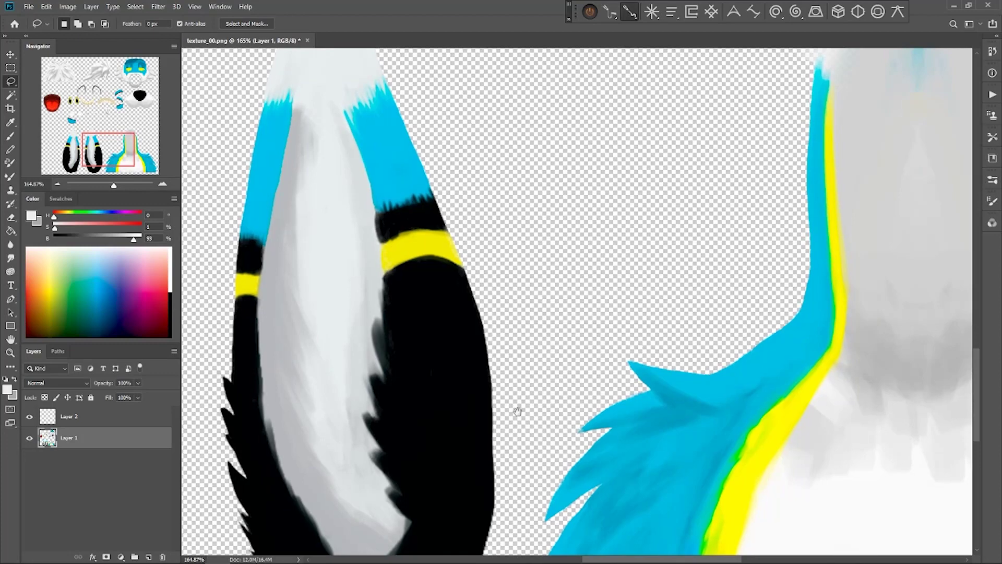
pyautogui.moveTo(423, 340); pyautogui.dragTo(587, 399)
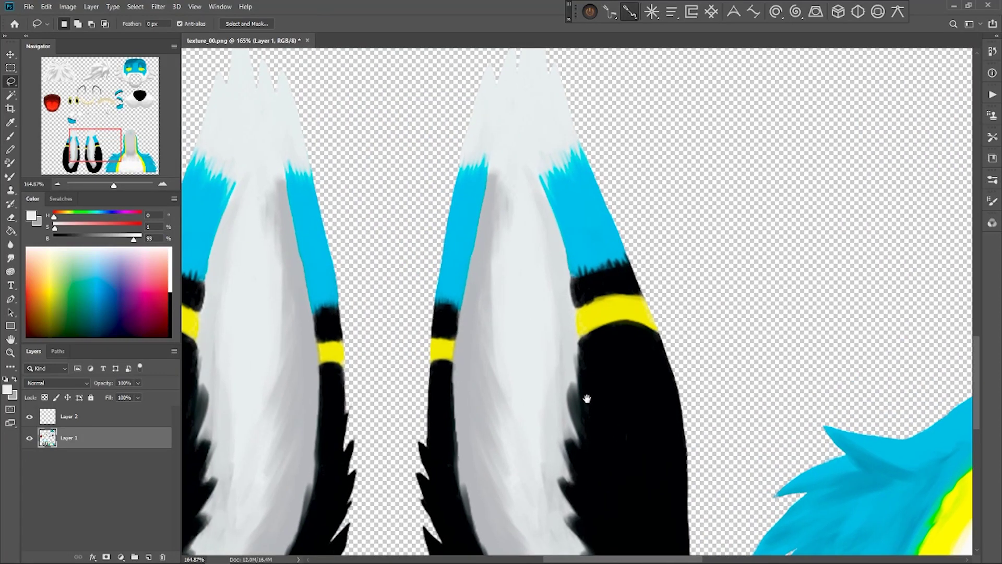
pyautogui.moveTo(337, 228); pyautogui.dragTo(510, 360)
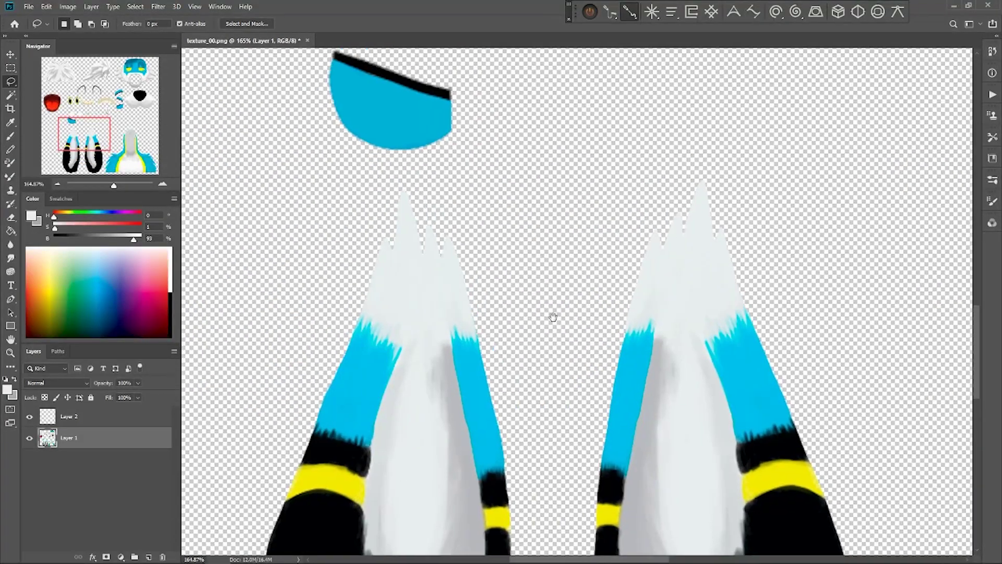
pyautogui.moveTo(552, 315); pyautogui.dragTo(500, 409)
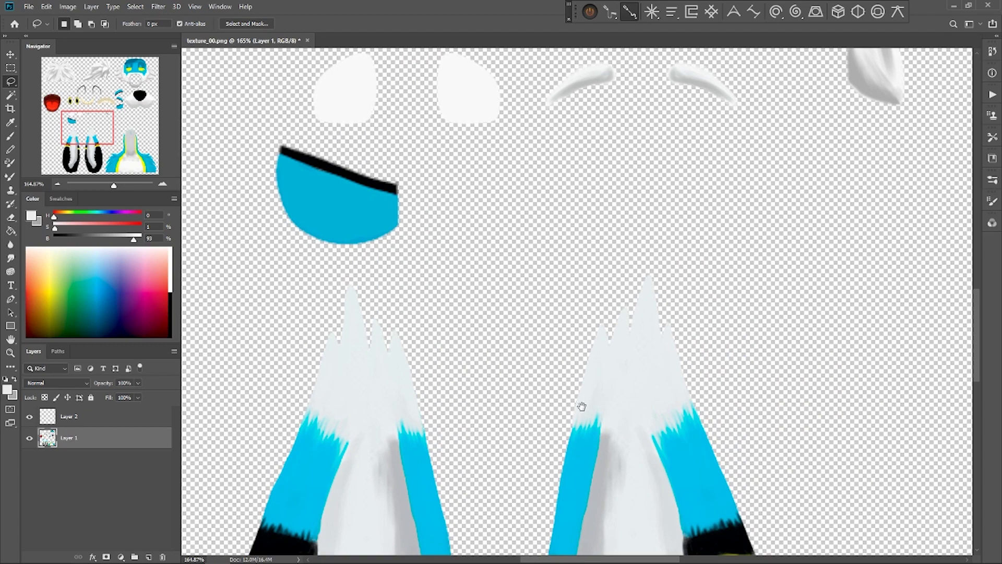
pyautogui.moveTo(408, 363); pyautogui.dragTo(389, 224)
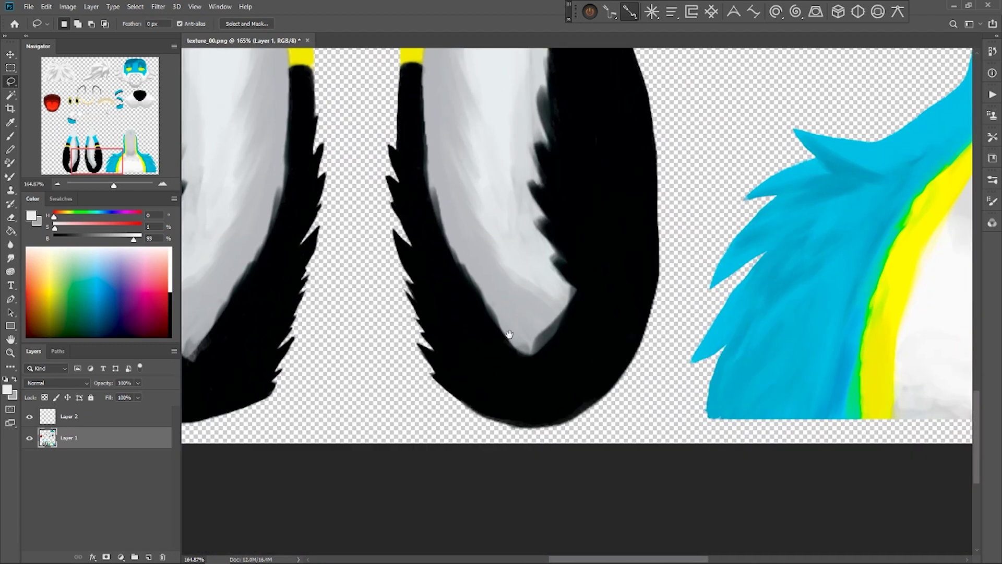
pyautogui.moveTo(509, 334); pyautogui.dragTo(771, 391)
pyautogui.moveTo(485, 192); pyautogui.dragTo(475, 402)
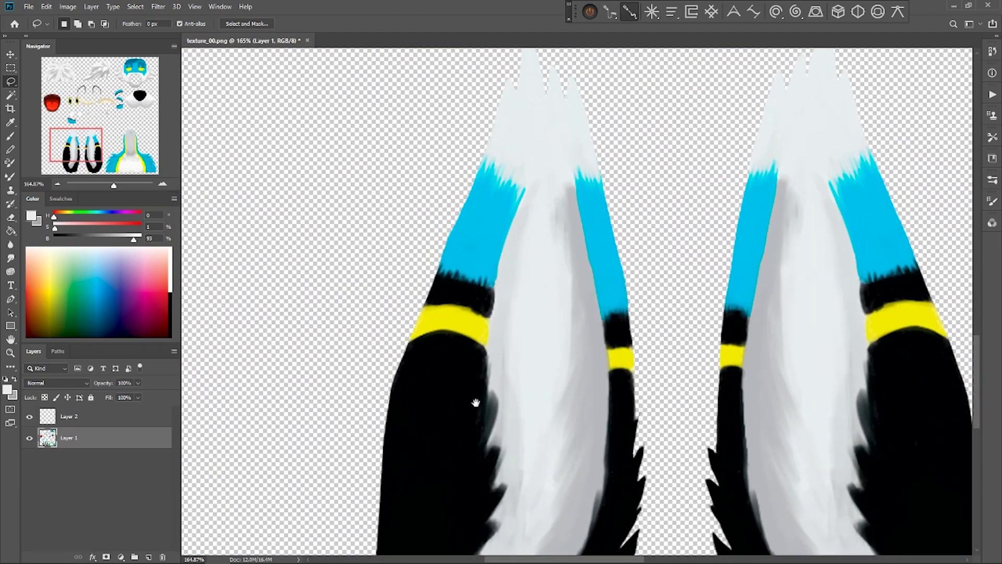
# Step: Glance at File > Export, then open the Kydek Face Rig.2048 folder in File Explorer
pyautogui.click(29, 7)
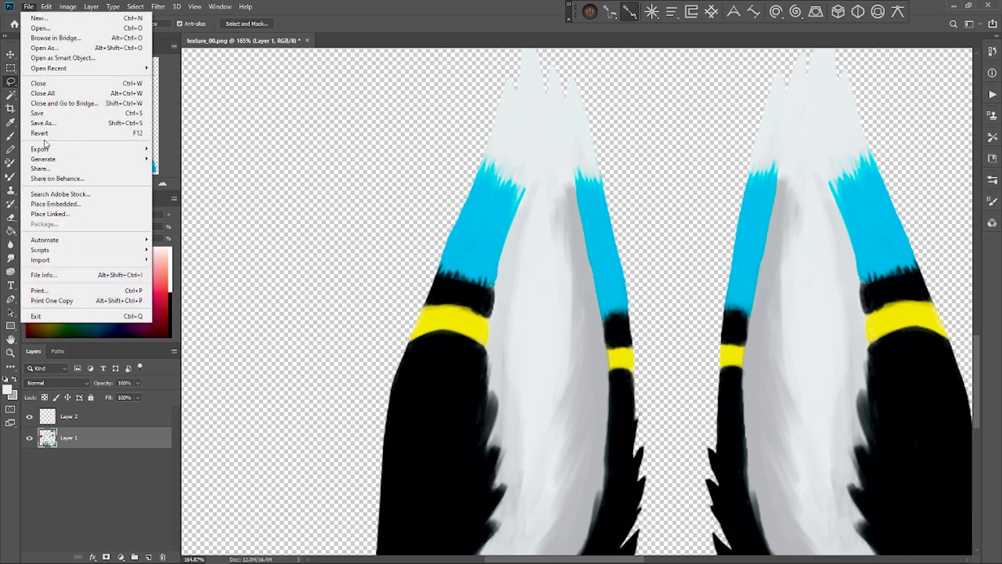
pyautogui.moveTo(43, 151)
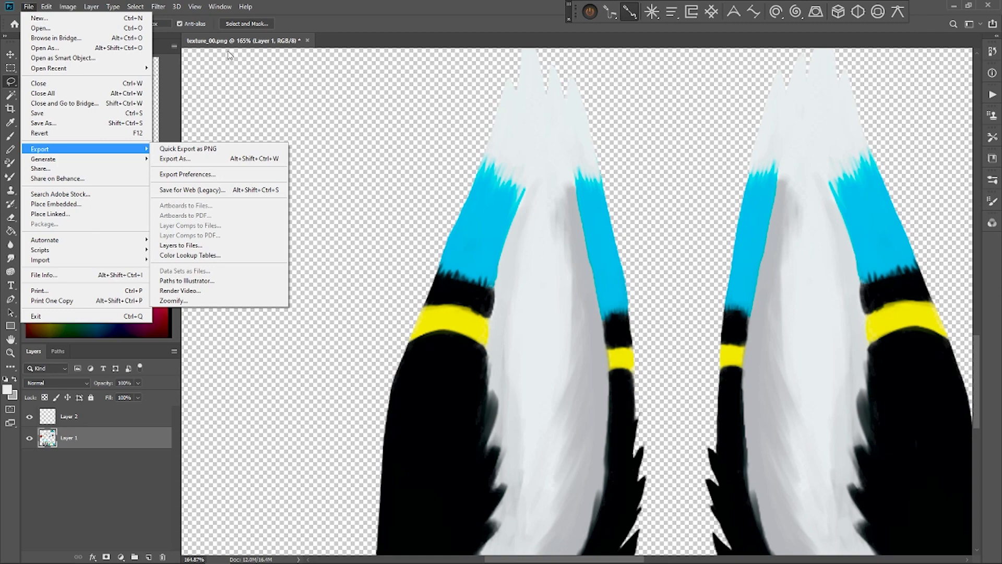
pyautogui.moveTo(295, 555)
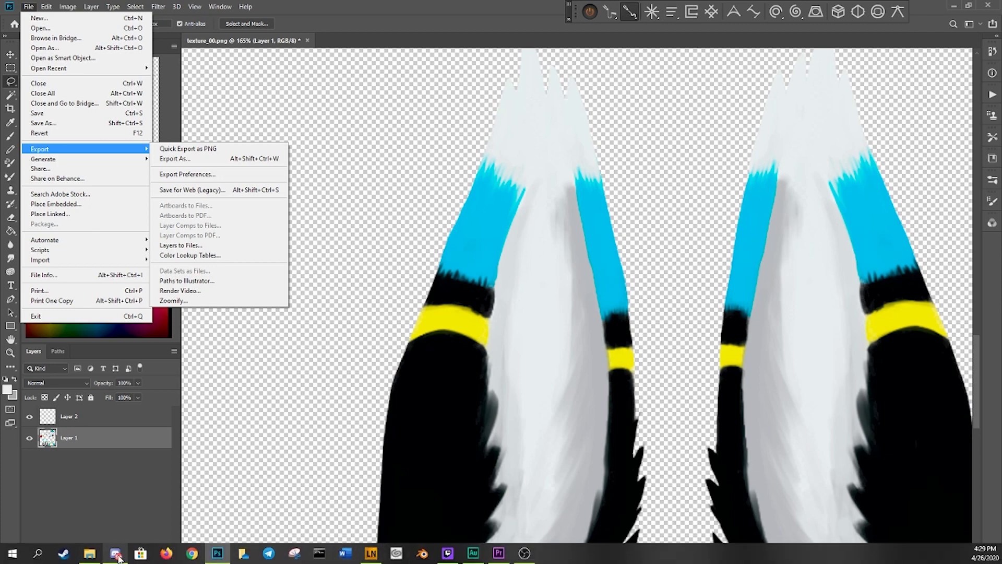
pyautogui.click(90, 553)
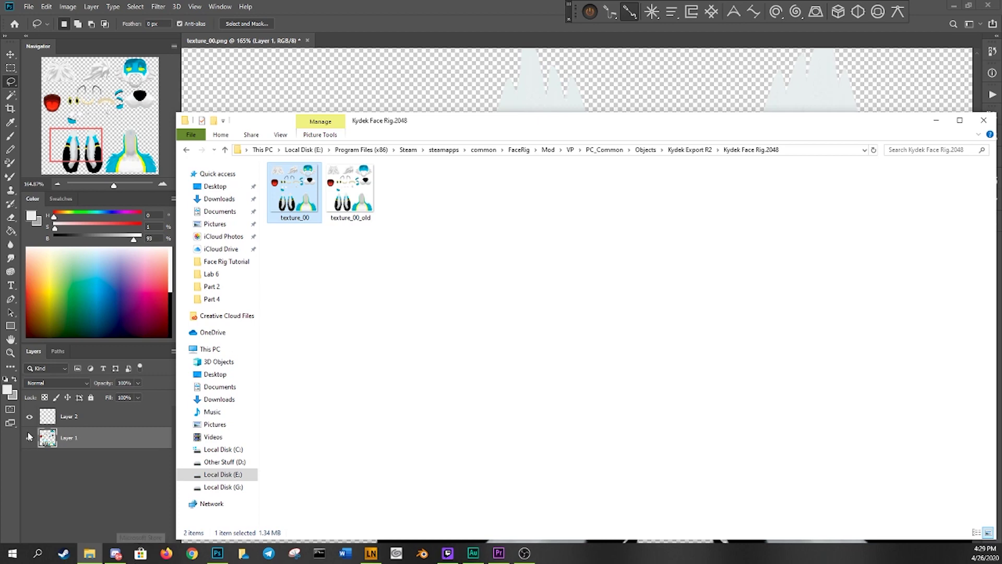
# Step: Deselect texture_00 and drag texture_00_old onto the Photoshop canvas as a new layer
pyautogui.click(403, 240)
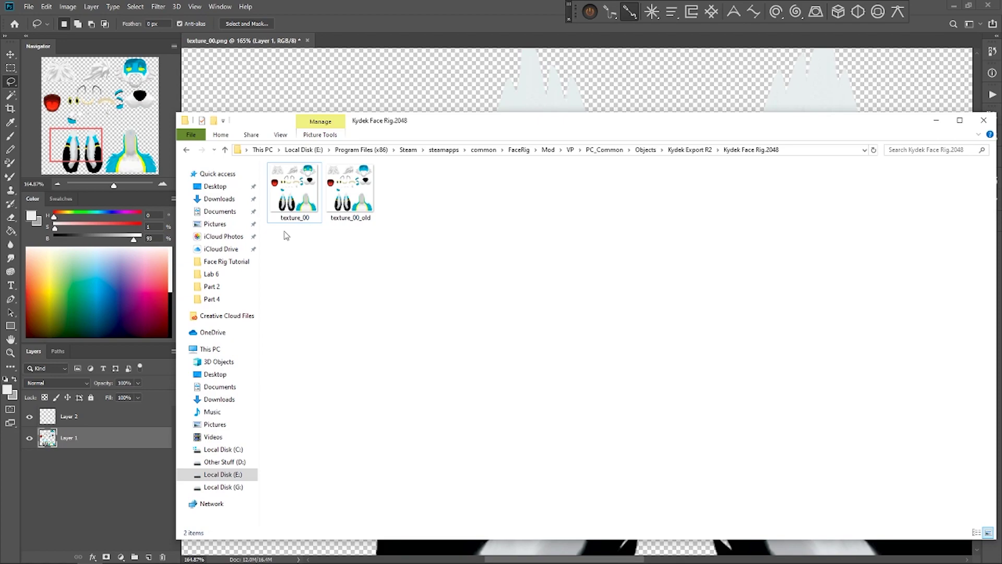
pyautogui.moveTo(350, 190); pyautogui.dragTo(324, 80)
pyautogui.moveTo(114, 184)
pyautogui.mouseDown()
pyautogui.moveTo(96, 186)
pyautogui.moveTo(108, 187)
pyautogui.mouseUp()
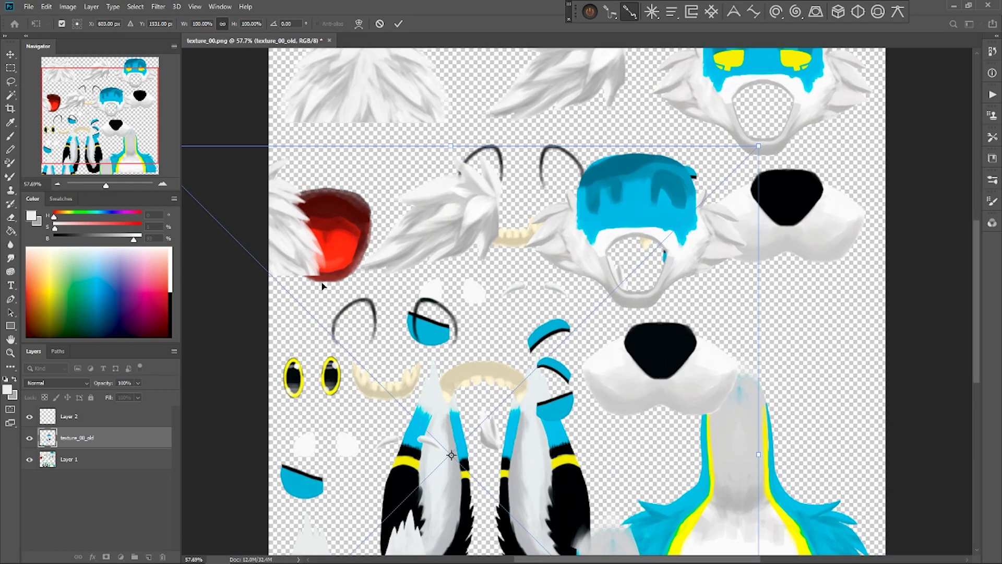
# Step: Cancel placing texture_00_old and make Layer 2 the active layer
pyautogui.click(379, 23)
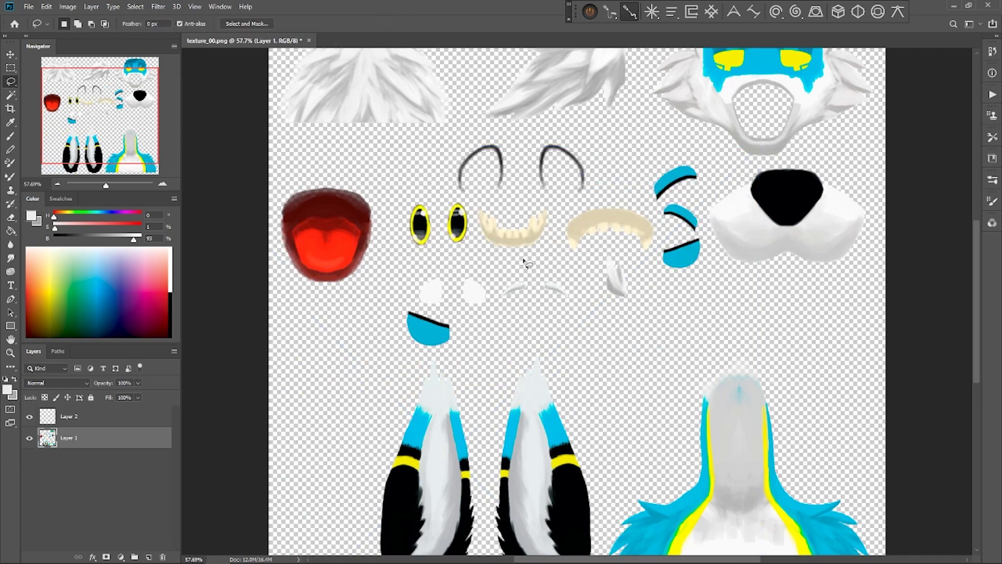
pyautogui.moveTo(354, 305); pyautogui.dragTo(360, 408)
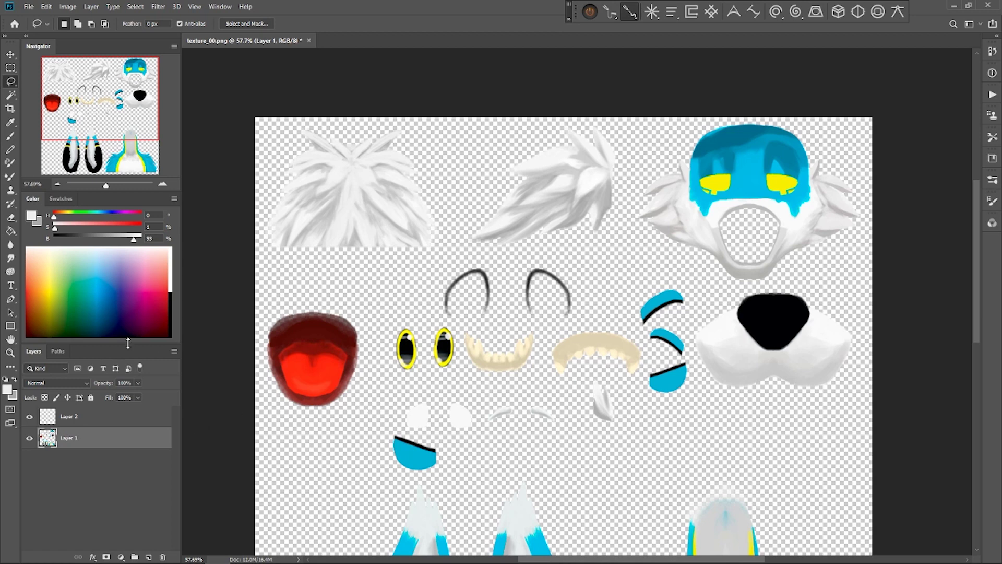
pyautogui.click(99, 416)
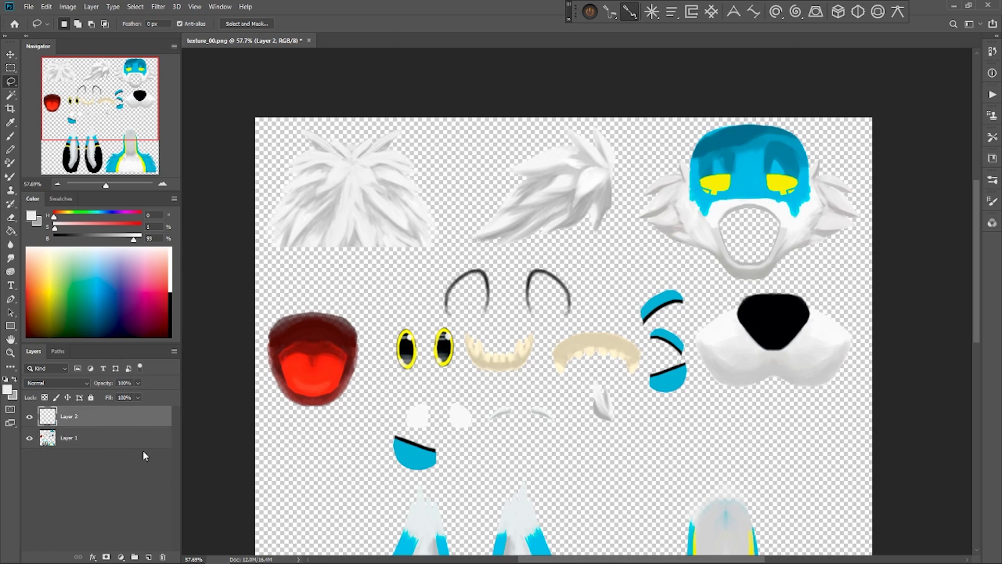